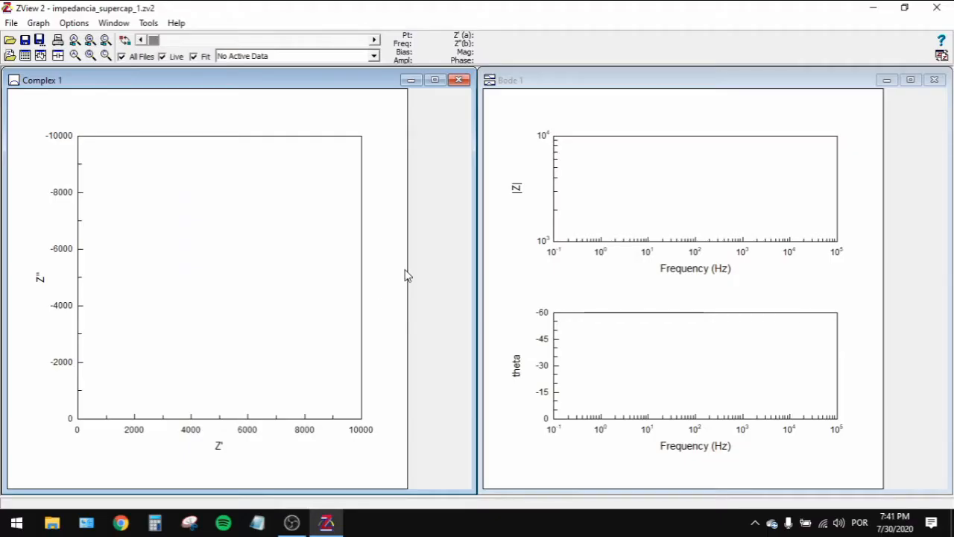
- Load the DEMO1.Z data file and plot it in the Complex and Bode graphs
{"action": "left_click", "coordinate": [10, 56]}
{"action": "left_click", "coordinate": [274, 118]}
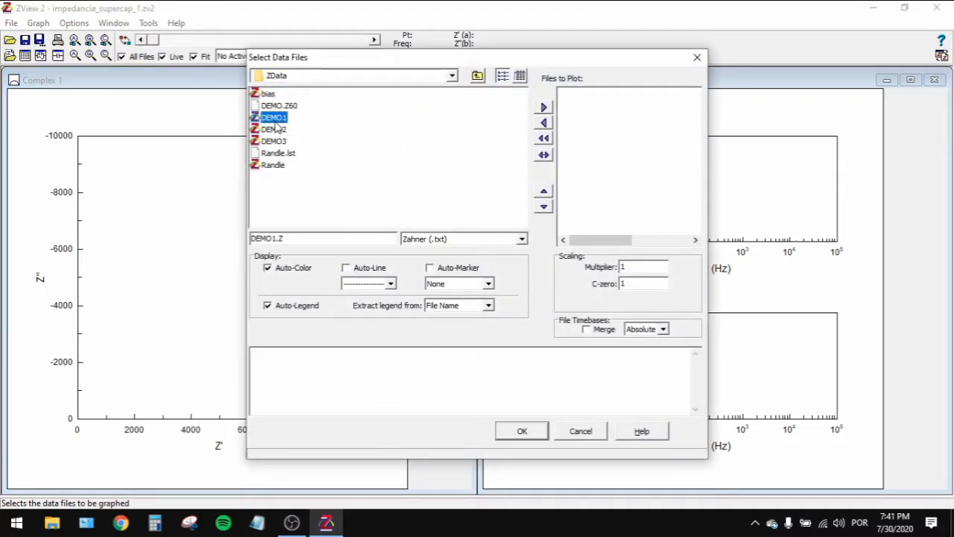
{"action": "left_click", "coordinate": [544, 107]}
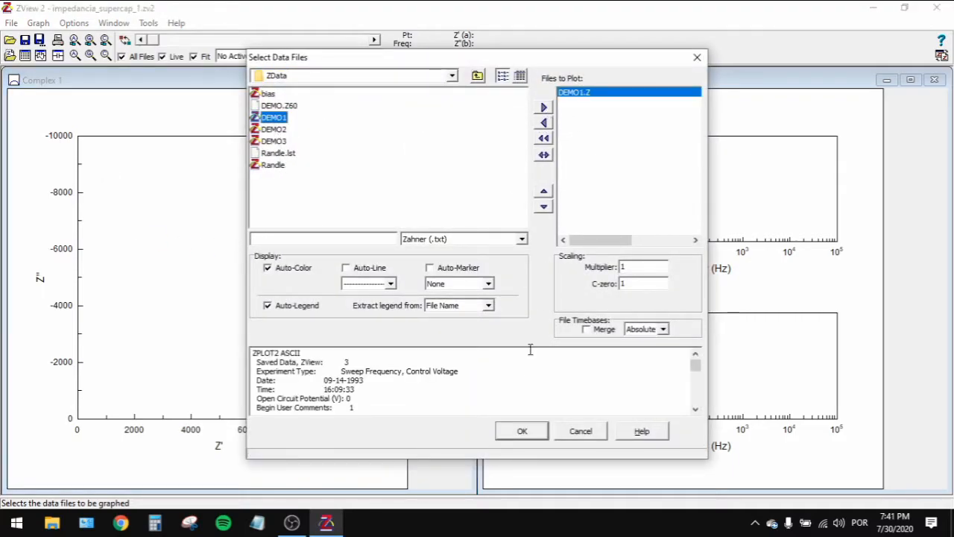
{"action": "left_click", "coordinate": [522, 433]}
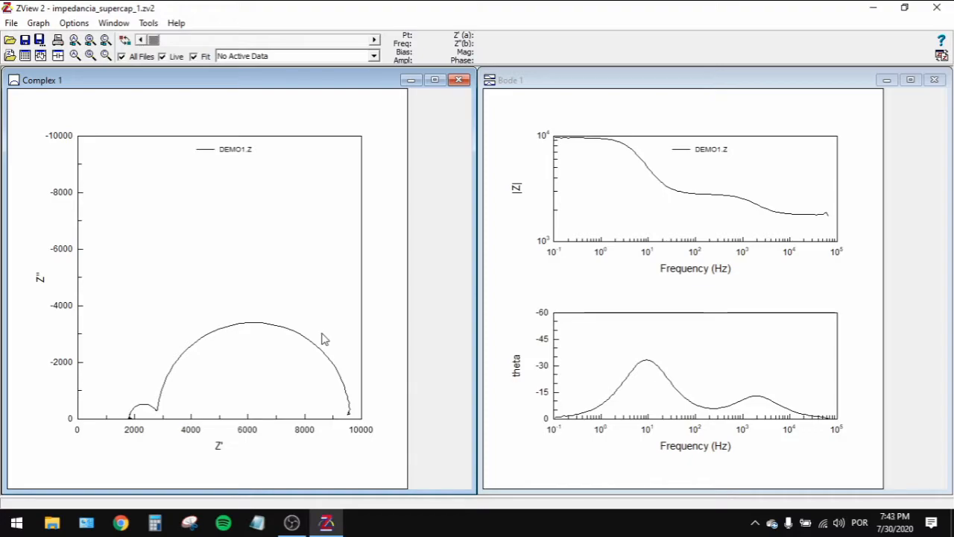
- Start an equivalent circuit model with a resistor named ESR as its first element
{"action": "left_click", "coordinate": [40, 58]}
{"action": "left_click", "coordinate": [41, 57]}
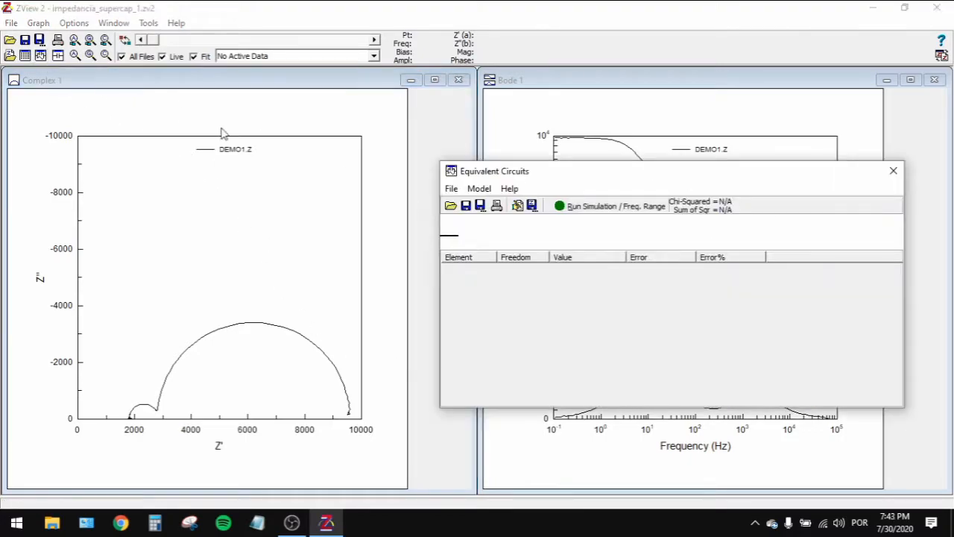
{"action": "right_click", "coordinate": [482, 234]}
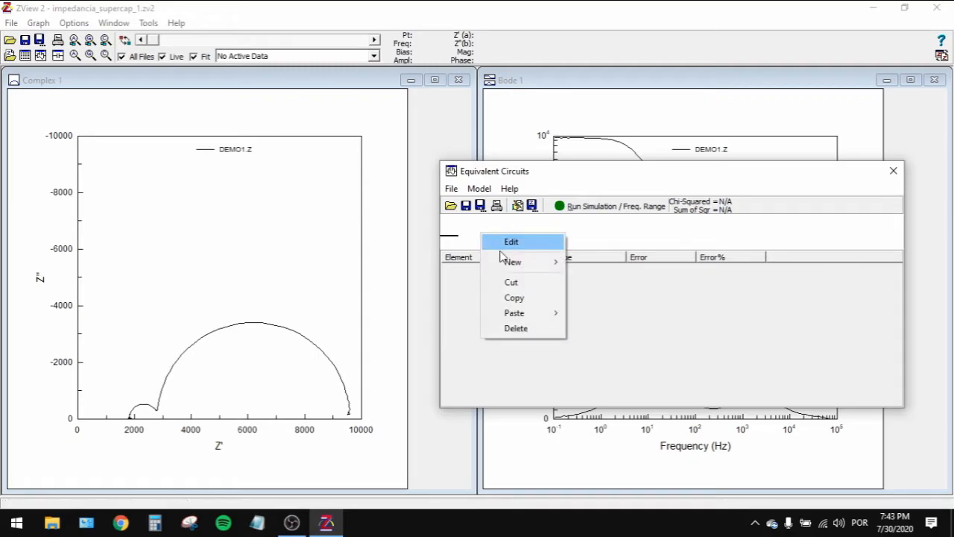
{"action": "mouse_move", "coordinate": [513, 261]}
{"action": "left_click", "coordinate": [616, 262]}
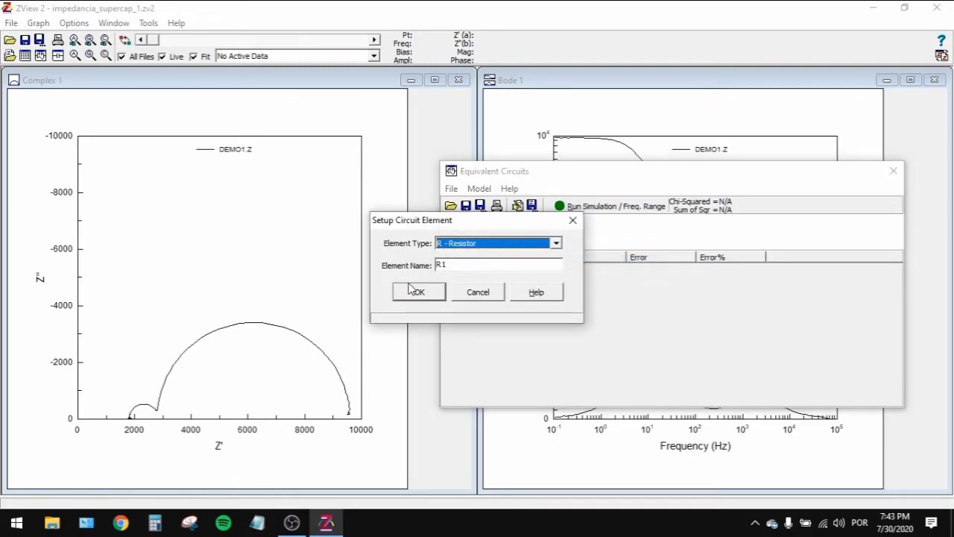
{"action": "left_click", "coordinate": [462, 264]}
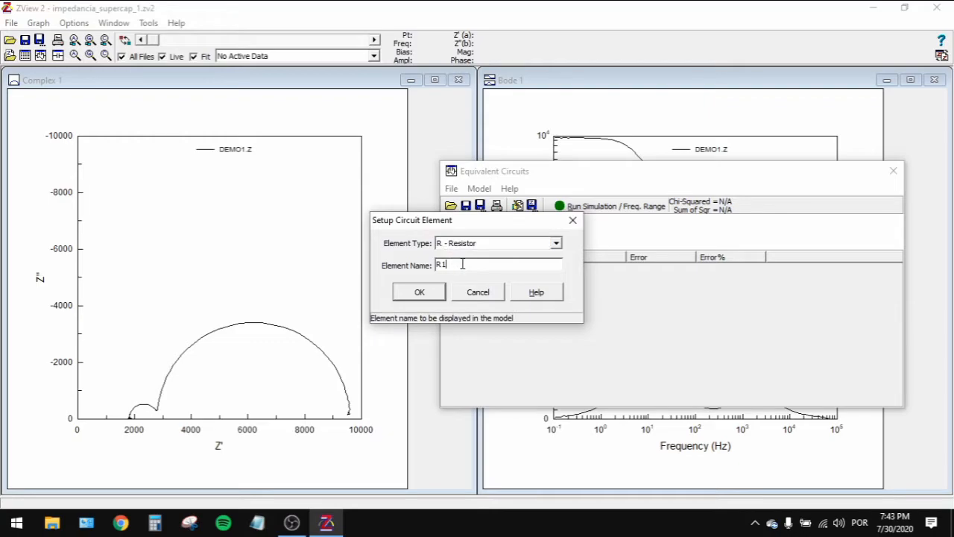
{"action": "left_click_drag", "start_coordinate": [462, 264], "coordinate": [428, 262]}
{"action": "type", "text": "ESR"}
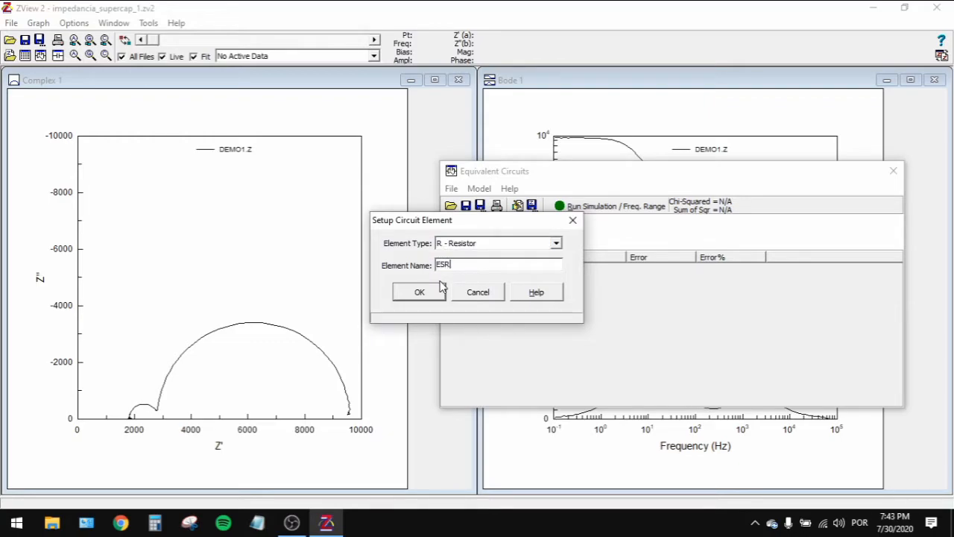
{"action": "left_click", "coordinate": [438, 293]}
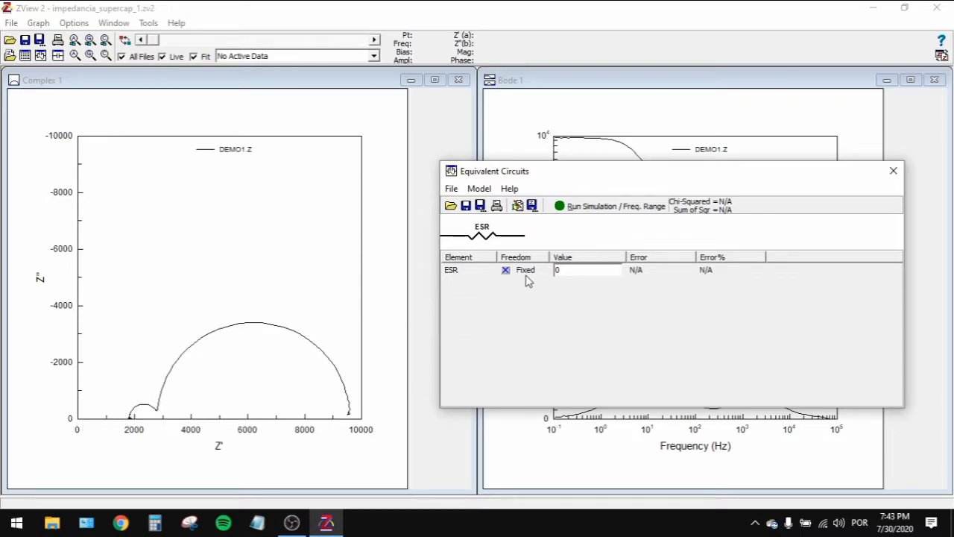
- Add two more resistors, R1 and R2, in series after the ESR resistor
{"action": "right_click", "coordinate": [499, 237]}
{"action": "mouse_move", "coordinate": [532, 267]}
{"action": "left_click", "coordinate": [619, 266]}
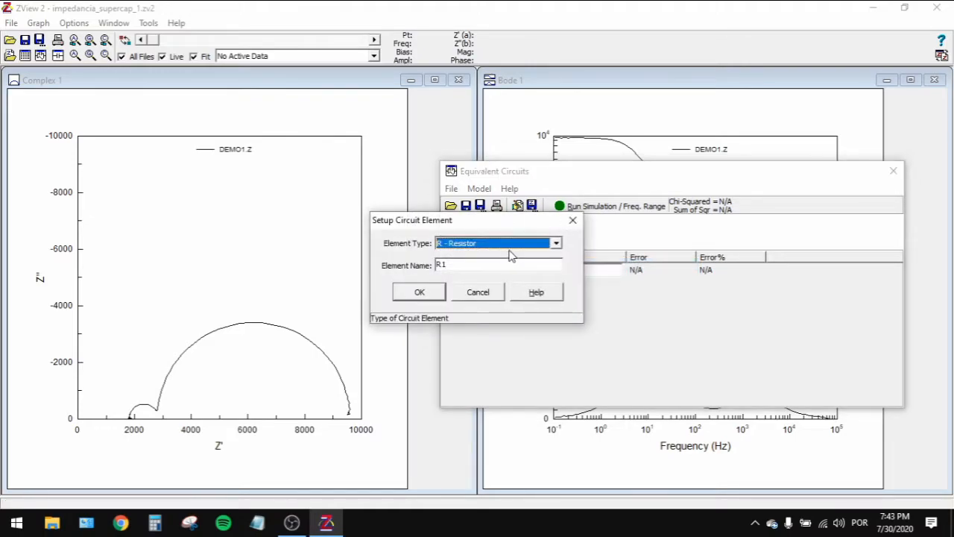
{"action": "left_click", "coordinate": [418, 294]}
{"action": "right_click", "coordinate": [536, 237]}
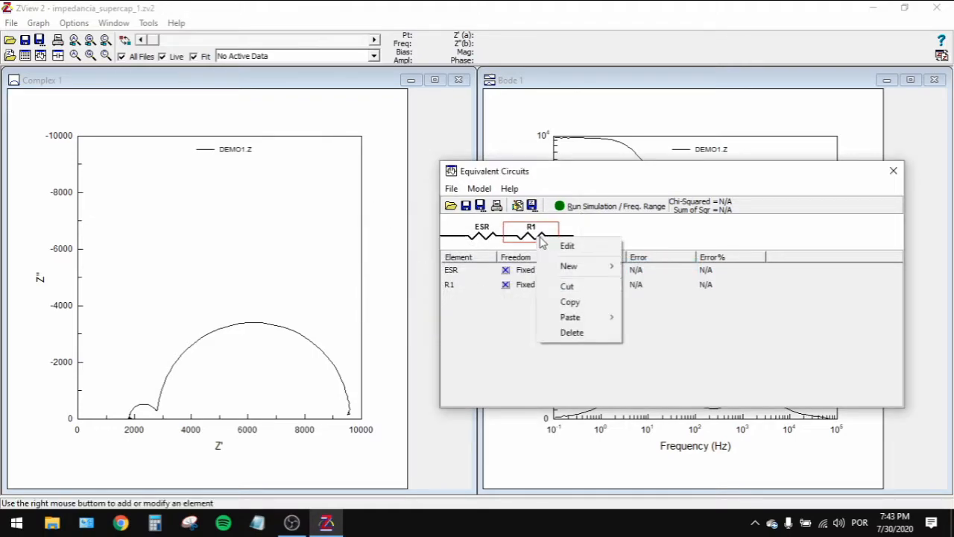
{"action": "mouse_move", "coordinate": [578, 267]}
{"action": "left_click", "coordinate": [643, 266]}
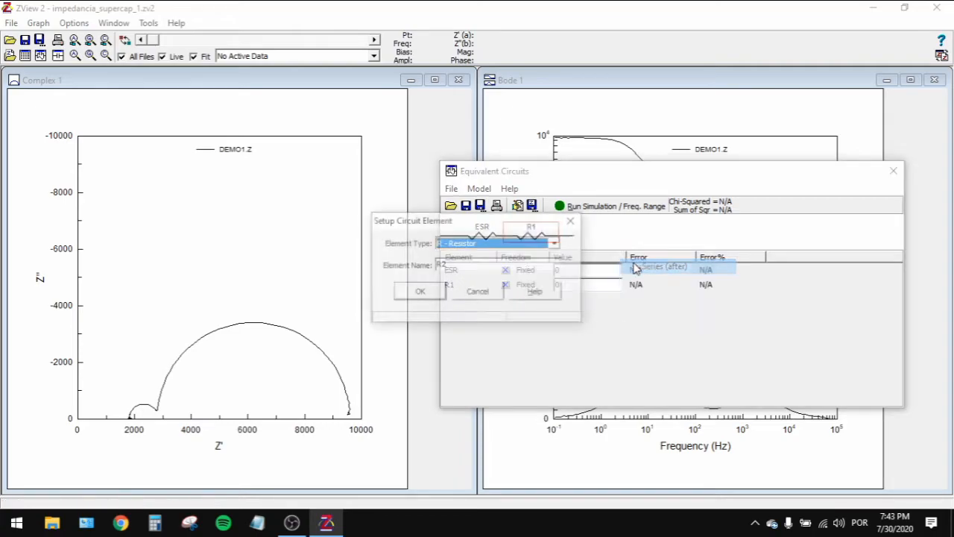
{"action": "left_click", "coordinate": [441, 291]}
- Add capacitor C1 in parallel with resistor R1
{"action": "right_click", "coordinate": [545, 241]}
{"action": "mouse_move", "coordinate": [571, 273]}
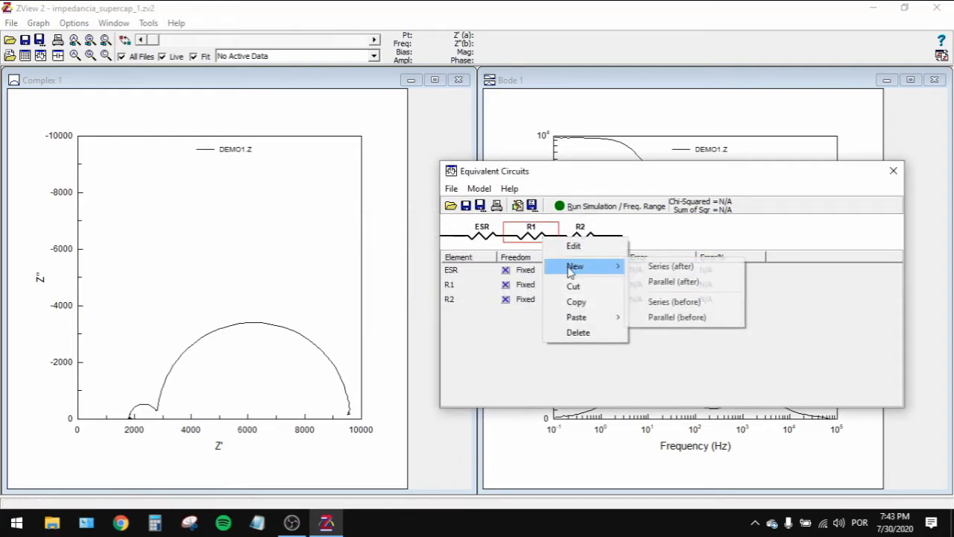
{"action": "left_click", "coordinate": [681, 279]}
{"action": "left_click", "coordinate": [504, 252]}
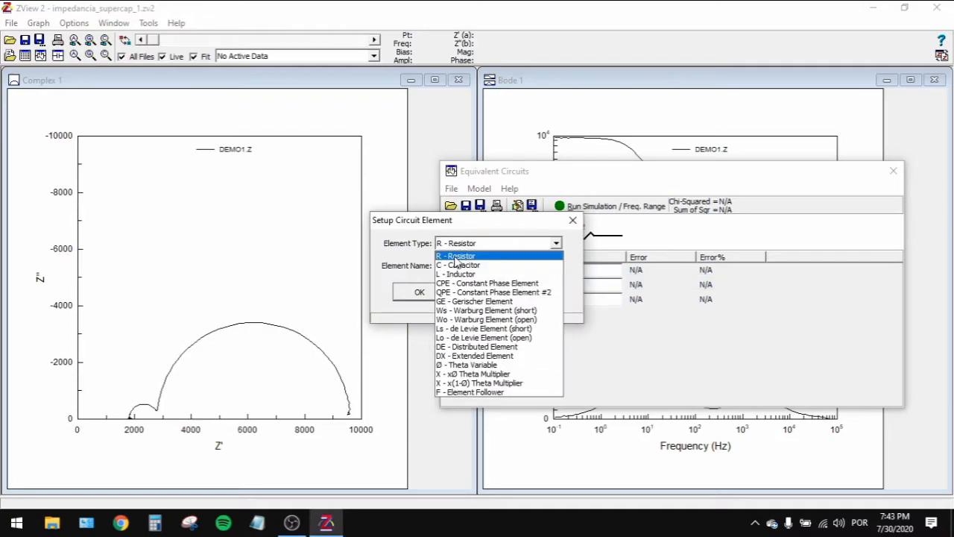
{"action": "left_click", "coordinate": [458, 267]}
{"action": "left_click", "coordinate": [432, 292]}
- Add capacitor C2 in parallel with resistor R2
{"action": "right_click", "coordinate": [594, 236]}
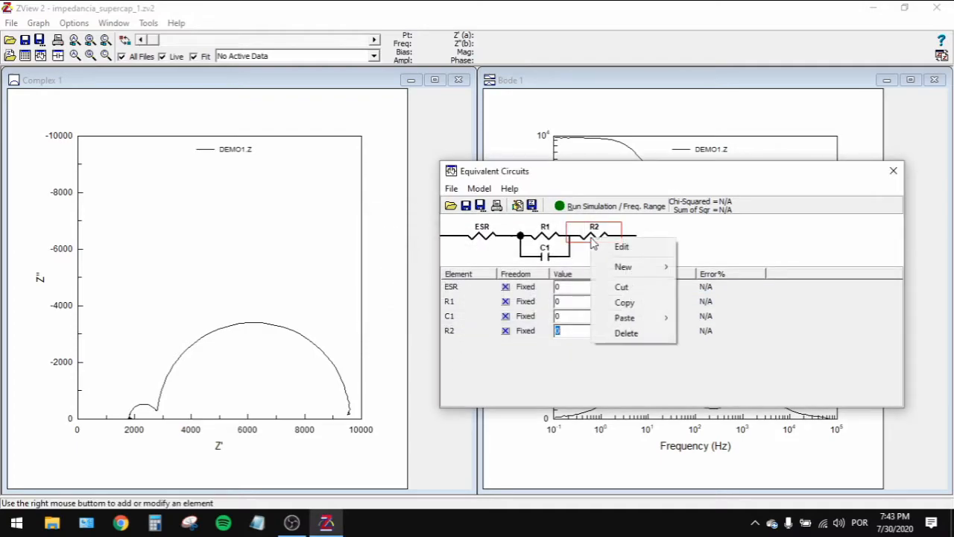
{"action": "mouse_move", "coordinate": [625, 272]}
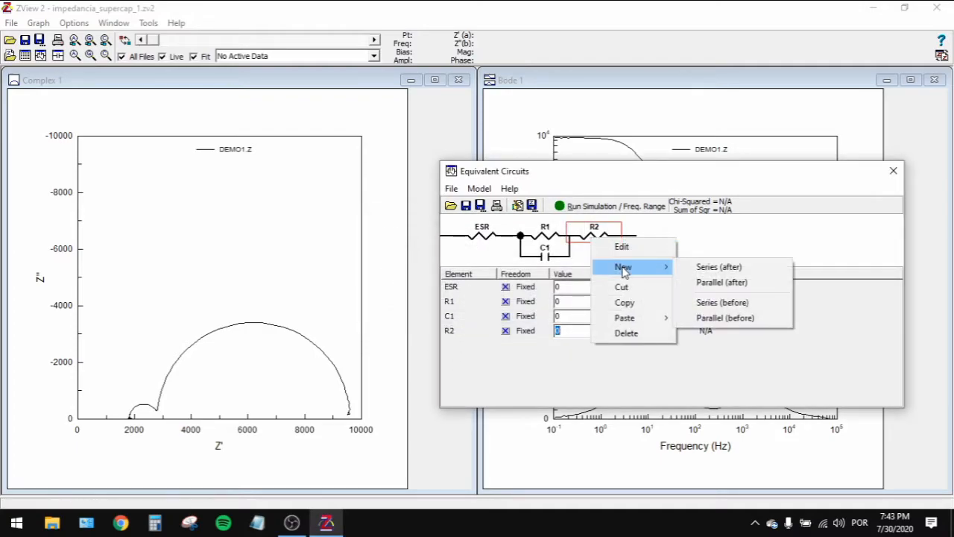
{"action": "left_click", "coordinate": [704, 281]}
{"action": "left_click", "coordinate": [496, 249]}
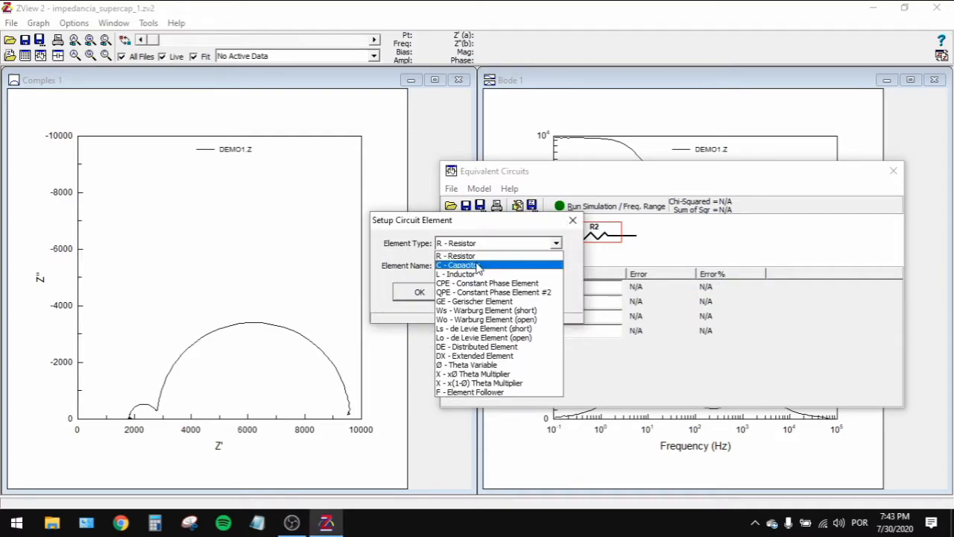
{"action": "left_click", "coordinate": [456, 264]}
{"action": "left_click", "coordinate": [431, 292]}
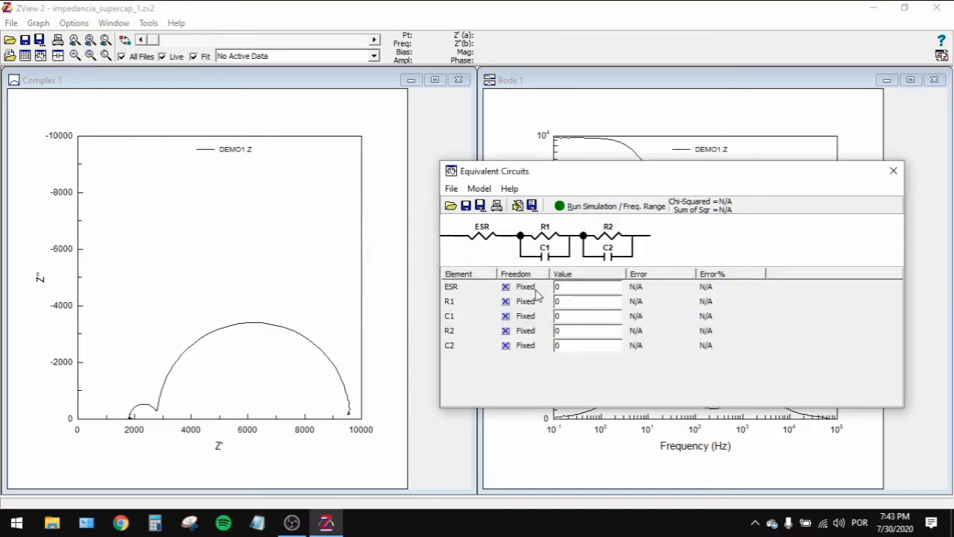
- Set the freedom of ESR, R1, C1, R2 and C2 to Free(+)
{"action": "left_click", "coordinate": [507, 286]}
{"action": "left_click", "coordinate": [506, 302]}
{"action": "left_click", "coordinate": [507, 316]}
{"action": "left_click", "coordinate": [506, 332]}
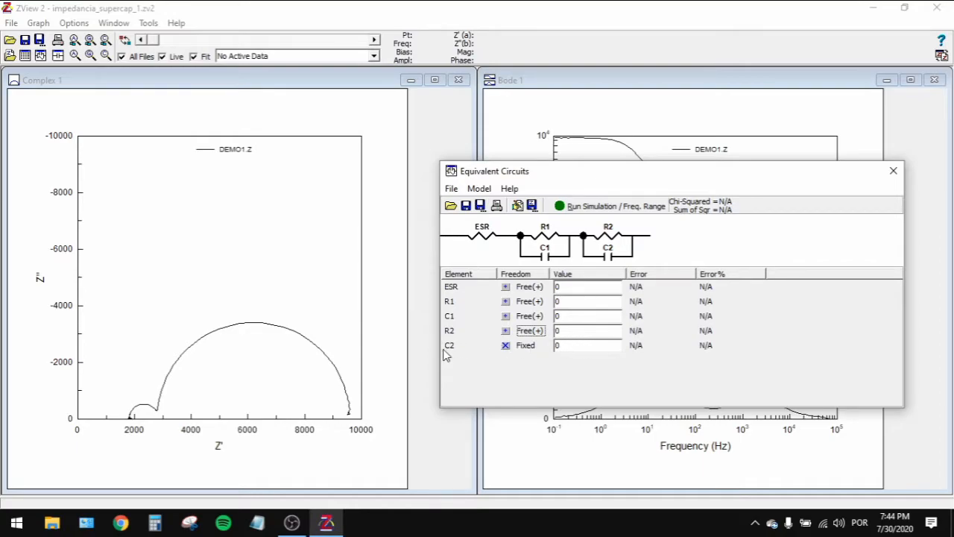
{"action": "left_click", "coordinate": [506, 346]}
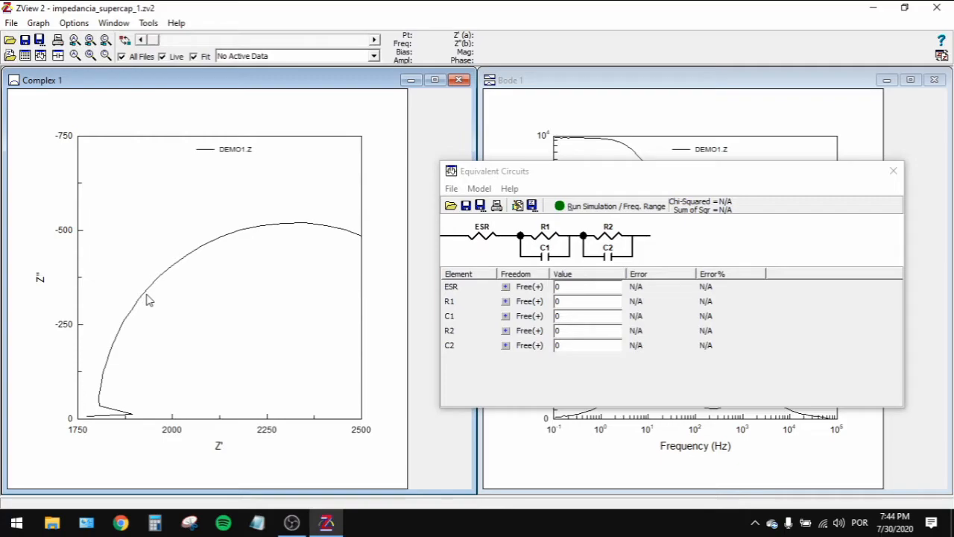
- Examine where the small semicircle starts on the Z' axis and set the ESR value to 1800
{"action": "left_click_drag", "start_coordinate": [96, 353], "coordinate": [118, 442]}
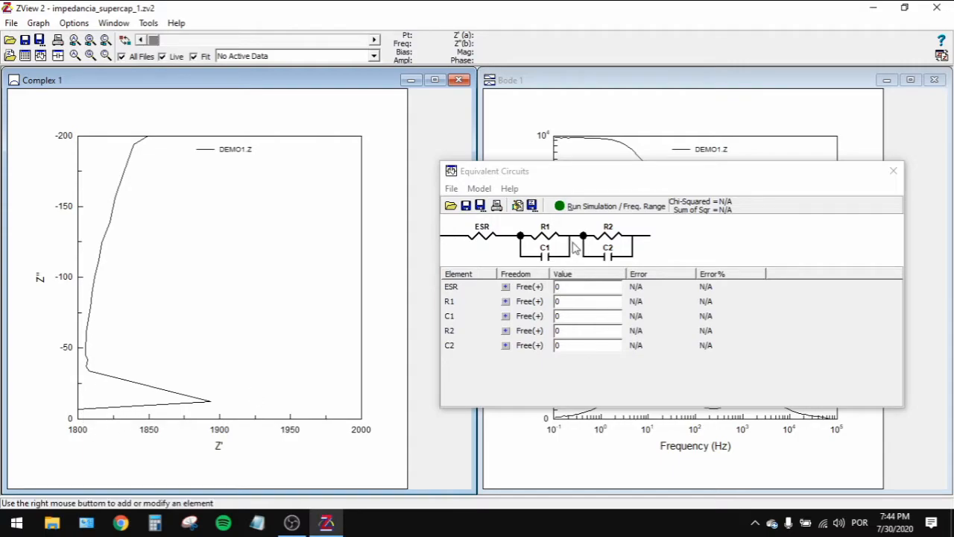
{"action": "left_click", "coordinate": [556, 287]}
{"action": "type", "text": "1800"}
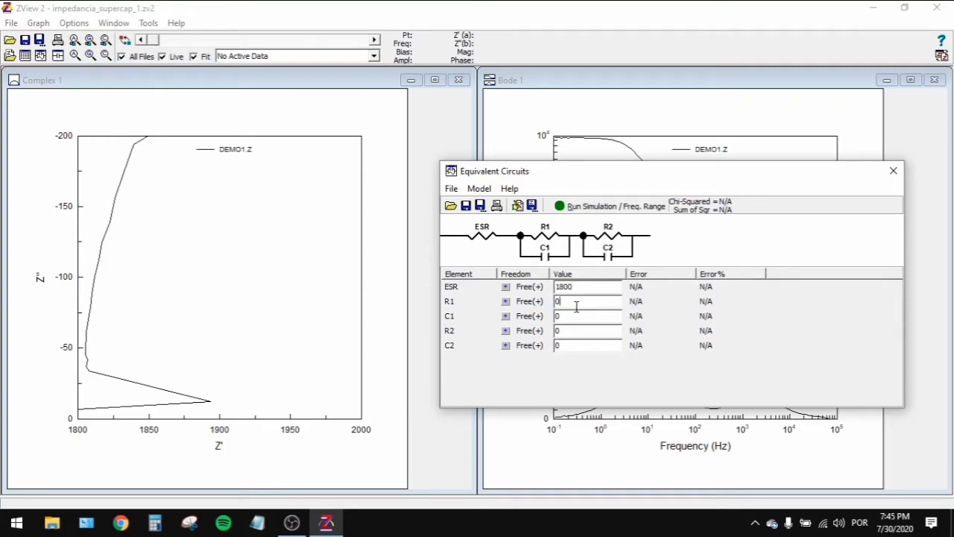
- Examine the width of the small semicircle in the Complex plot and set the R1 value to 1000
{"action": "right_click", "coordinate": [241, 293]}
{"action": "left_click", "coordinate": [257, 66]}
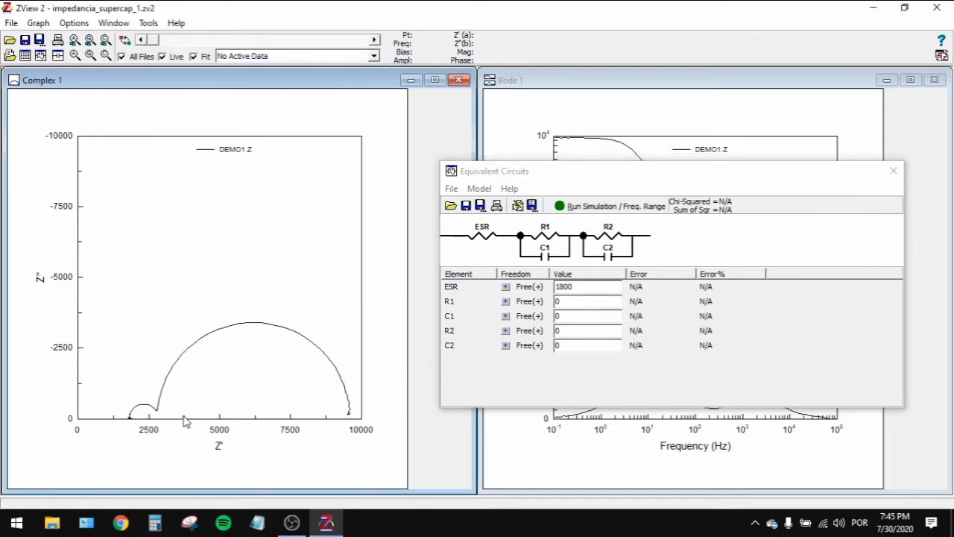
{"action": "left_click_drag", "start_coordinate": [121, 393], "coordinate": [191, 448]}
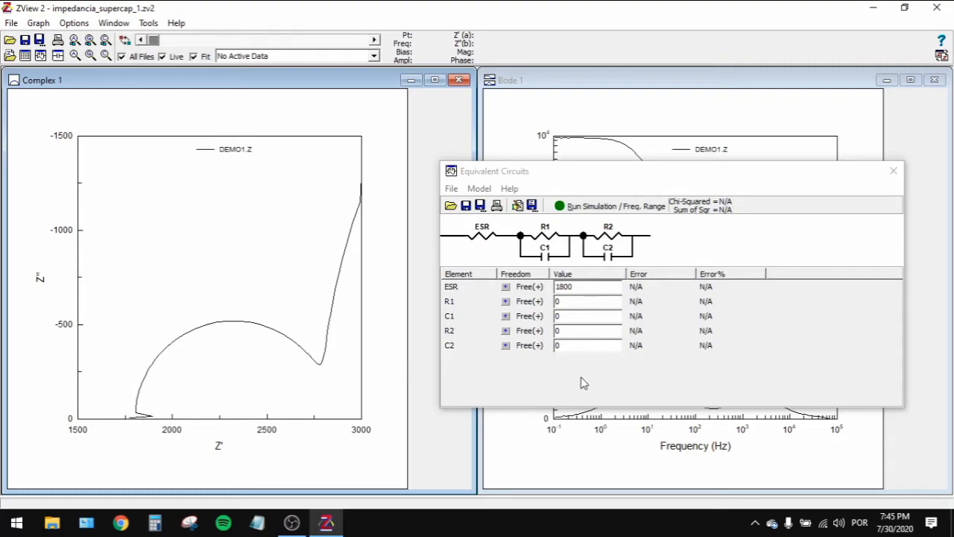
{"action": "left_click", "coordinate": [572, 302]}
{"action": "type", "text": "1000"}
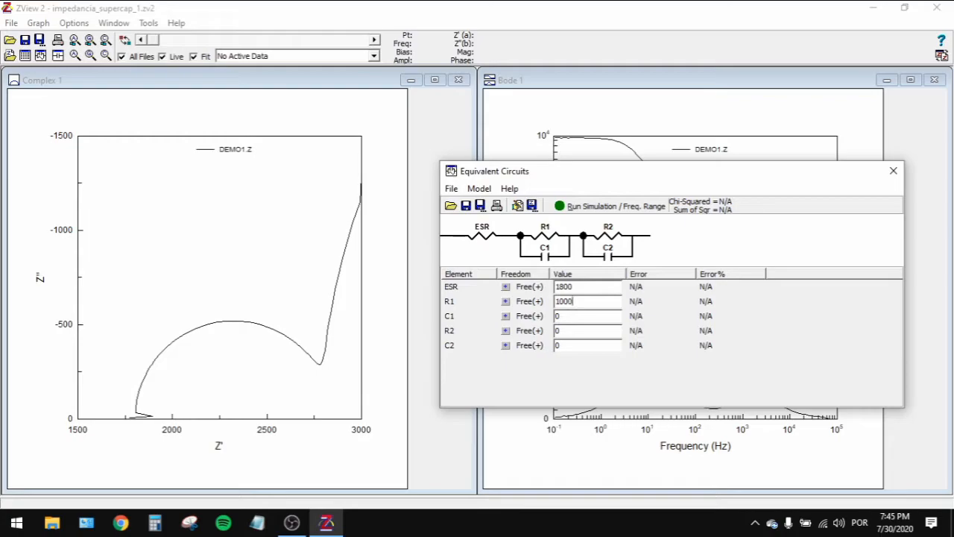
- Examine where the large semicircle ends on the Z' axis and set the R2 value to 6800
{"action": "left_click", "coordinate": [572, 330]}
{"action": "right_click", "coordinate": [254, 336]}
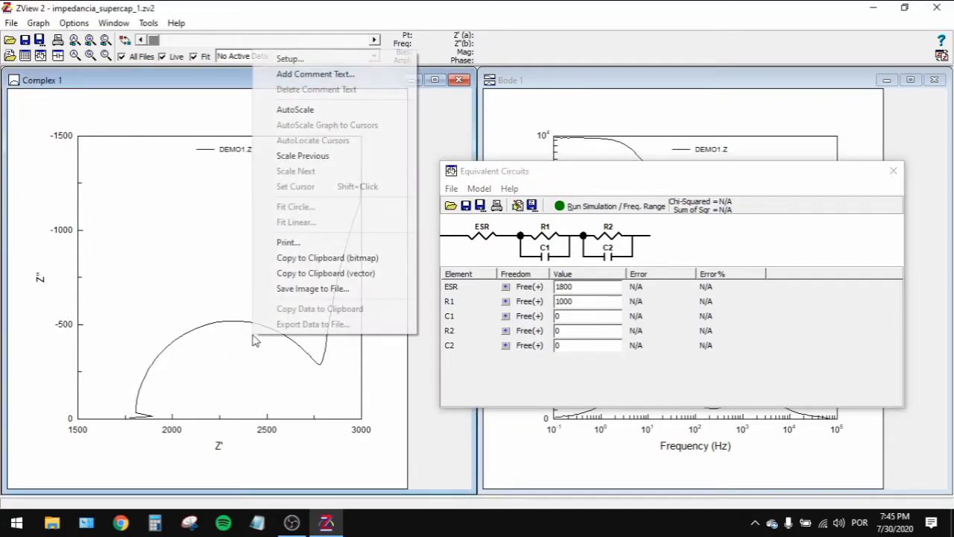
{"action": "left_click", "coordinate": [294, 110]}
{"action": "left_click_drag", "start_coordinate": [333, 384], "coordinate": [370, 430]}
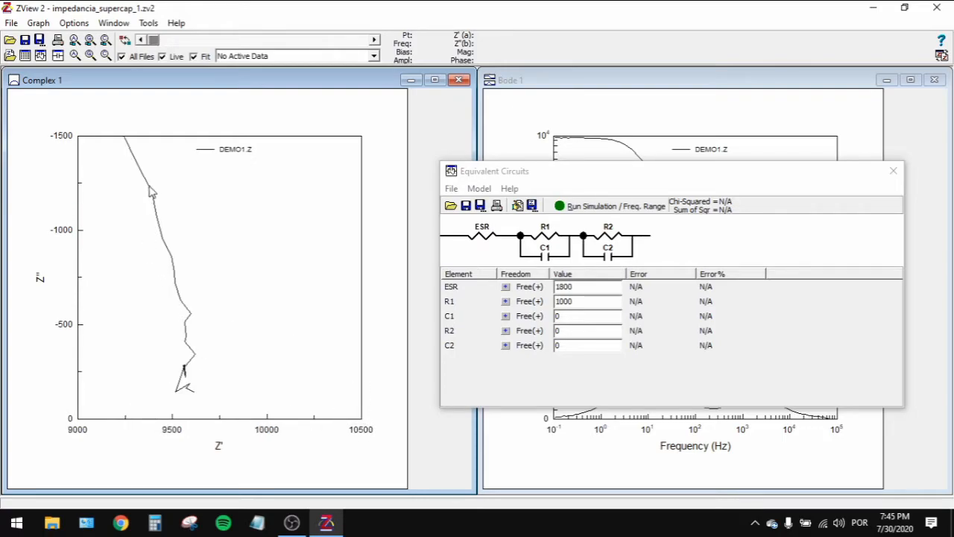
{"action": "right_click", "coordinate": [197, 420]}
{"action": "left_click", "coordinate": [288, 188]}
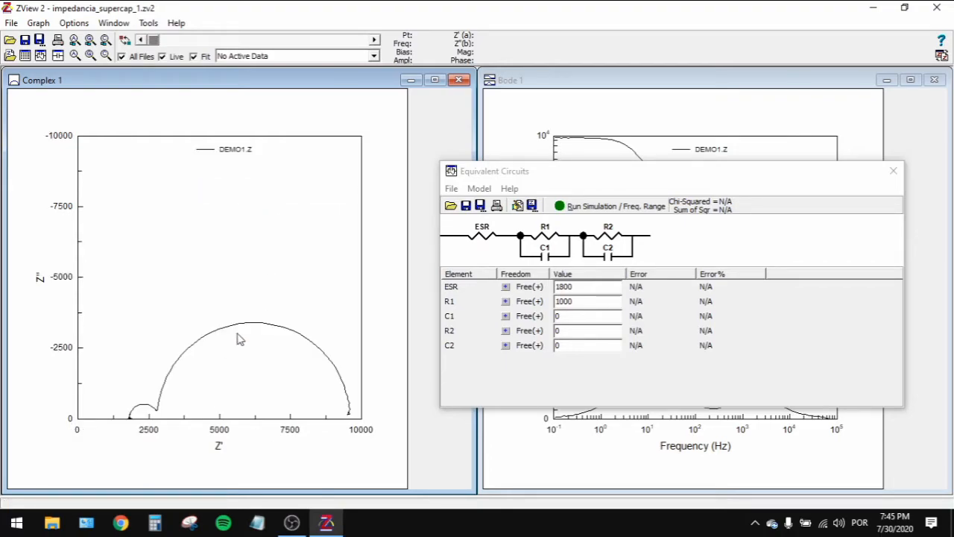
{"action": "left_click", "coordinate": [565, 315]}
{"action": "left_click", "coordinate": [582, 330]}
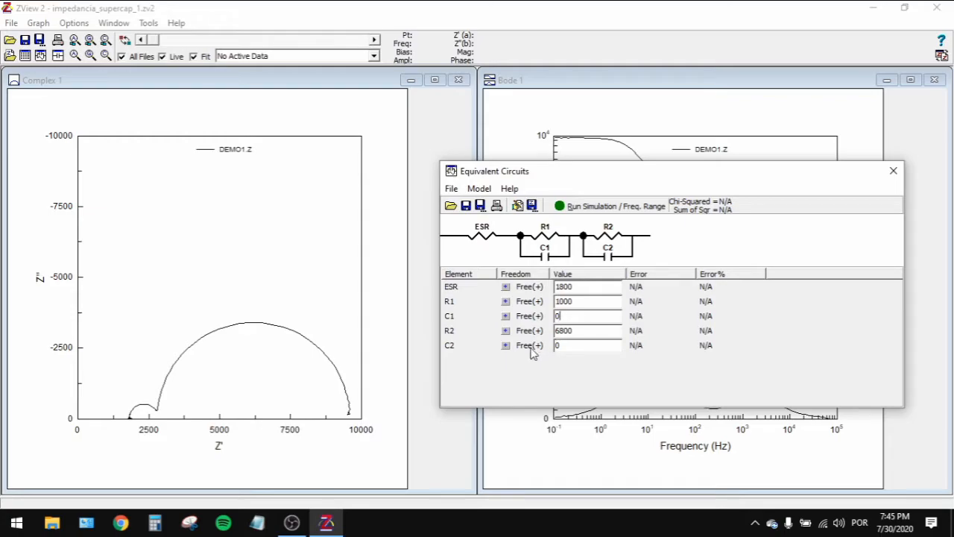
- Make DEMO1.Z the active data and move the data cursor to point 34 at the small semicircle's peak
{"action": "left_click", "coordinate": [374, 56]}
{"action": "left_click", "coordinate": [298, 74]}
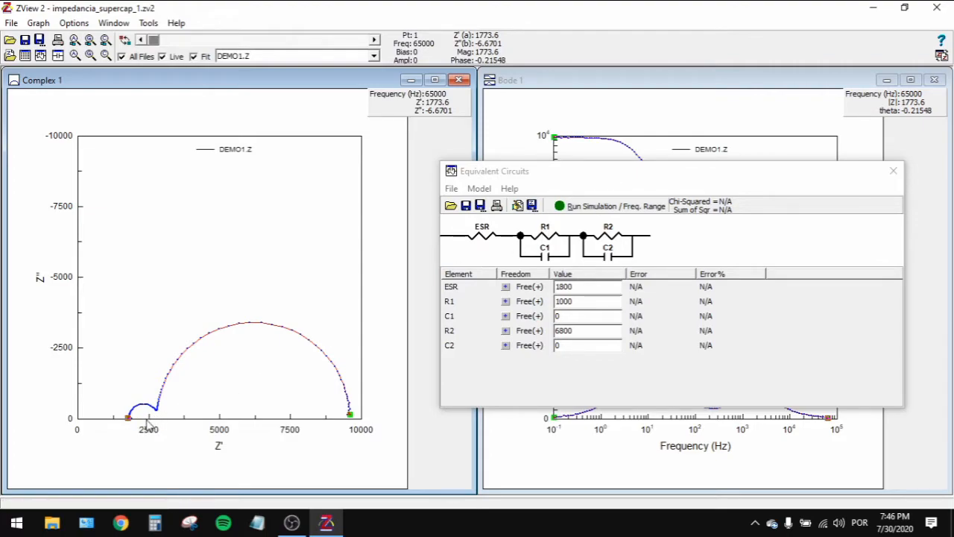
{"action": "left_click_drag", "start_coordinate": [117, 384], "coordinate": [181, 441]}
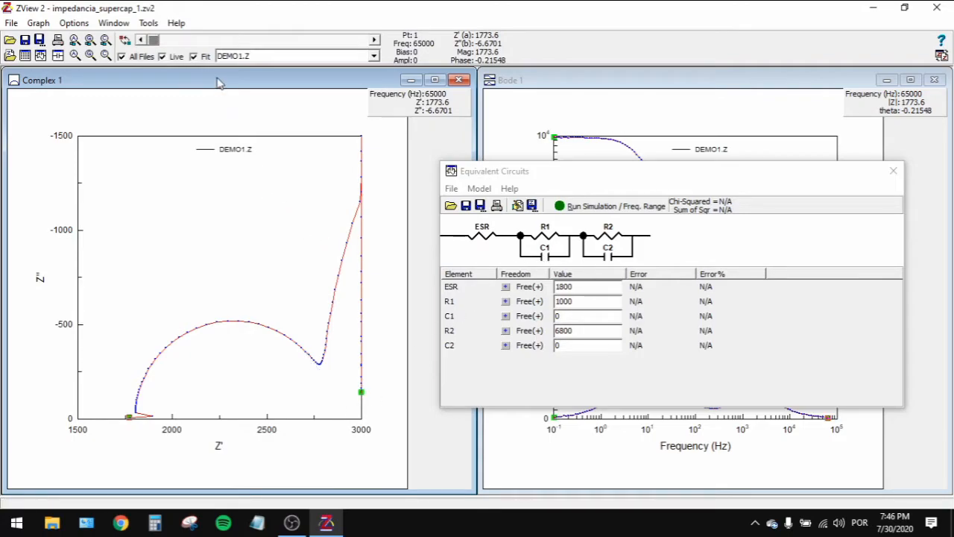
{"action": "left_click_drag", "start_coordinate": [155, 41], "coordinate": [216, 48]}
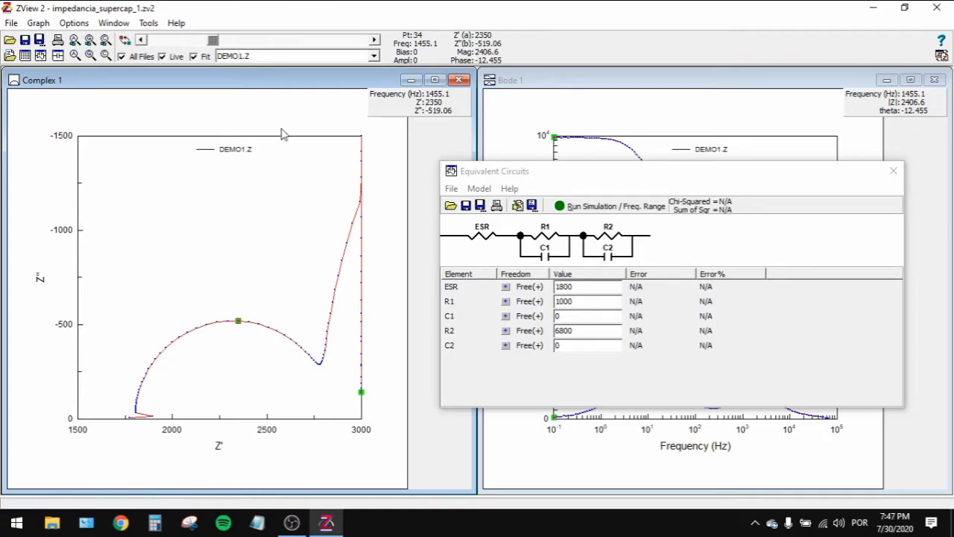
- Set the C1 value to 0.109E-6
{"action": "left_click", "coordinate": [578, 316]}
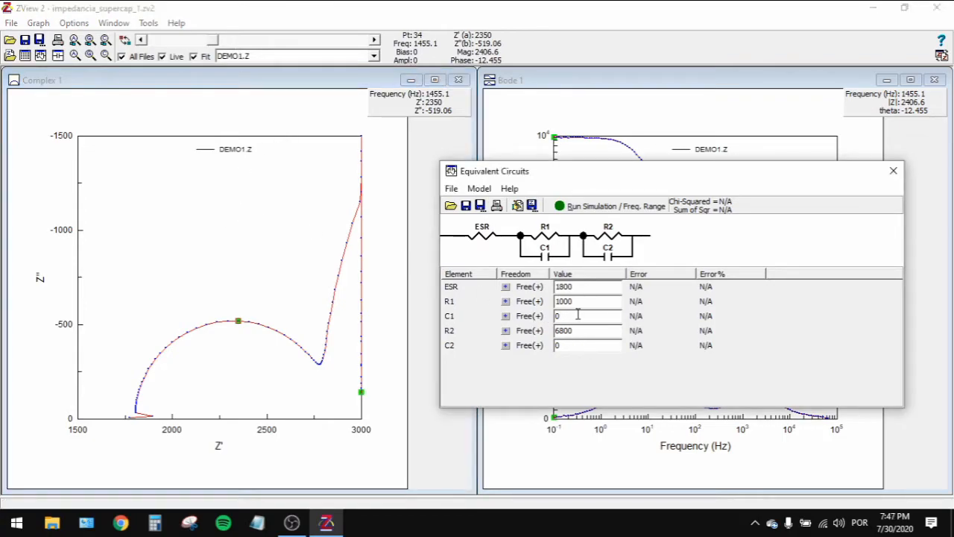
{"action": "type", "text": "0"}
{"action": "type", "text": ".109E-6"}
- Move the data cursor to point 83 at the large semicircle's peak and set the C2 value to 4.53E-6
{"action": "right_click", "coordinate": [214, 389]}
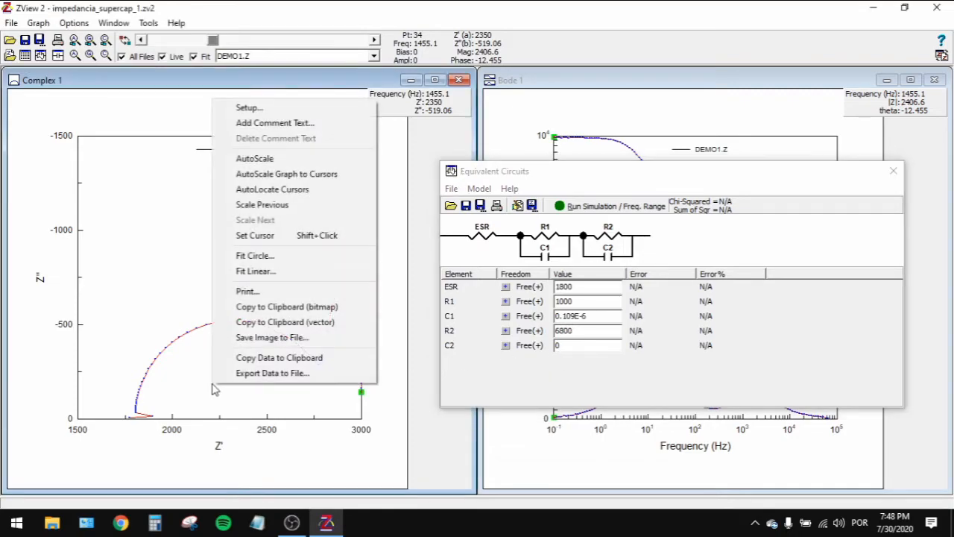
{"action": "left_click", "coordinate": [288, 158]}
{"action": "left_click_drag", "start_coordinate": [215, 45], "coordinate": [307, 54]}
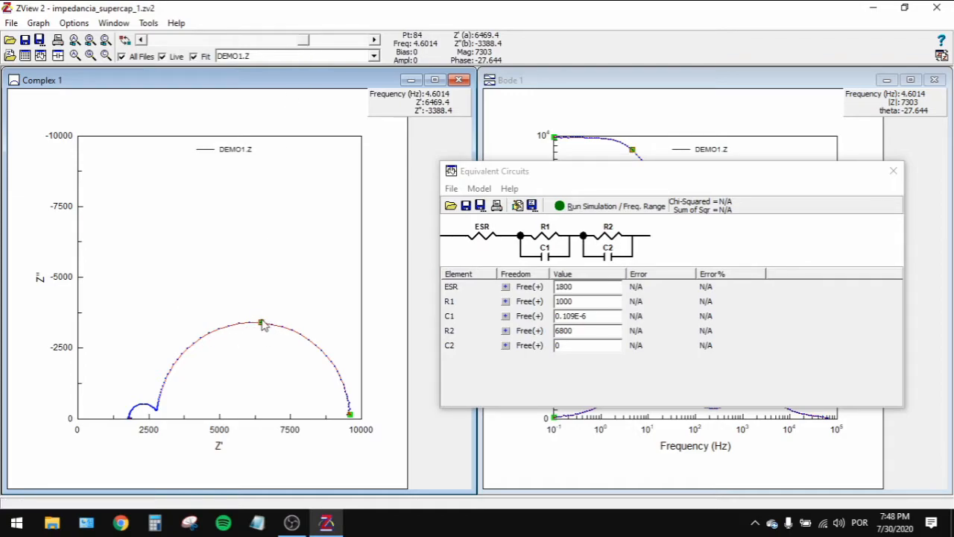
{"action": "left_click_drag", "start_coordinate": [185, 301], "coordinate": [320, 381]}
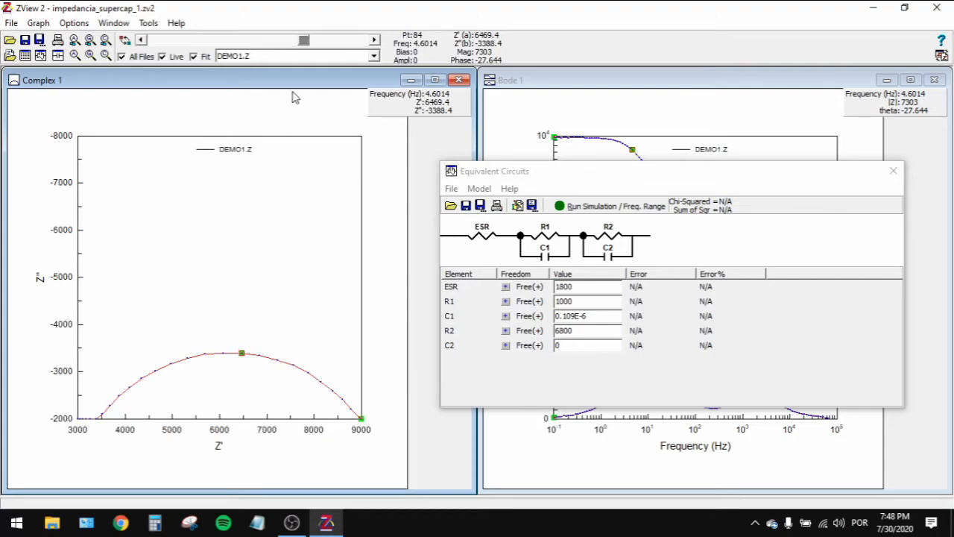
{"action": "left_click_drag", "start_coordinate": [305, 45], "coordinate": [302, 45]}
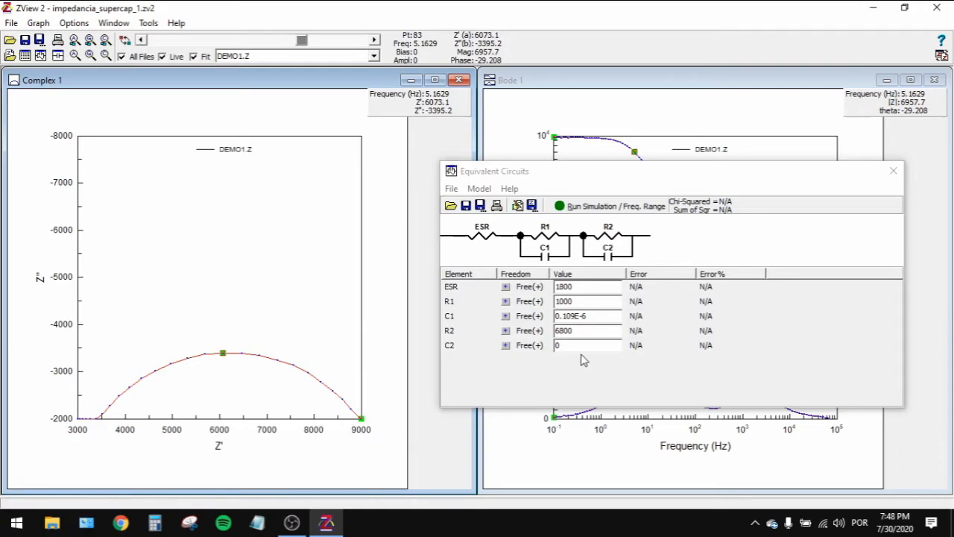
{"action": "left_click_drag", "start_coordinate": [570, 331], "coordinate": [538, 330]}
{"action": "key", "text": "Tab"}
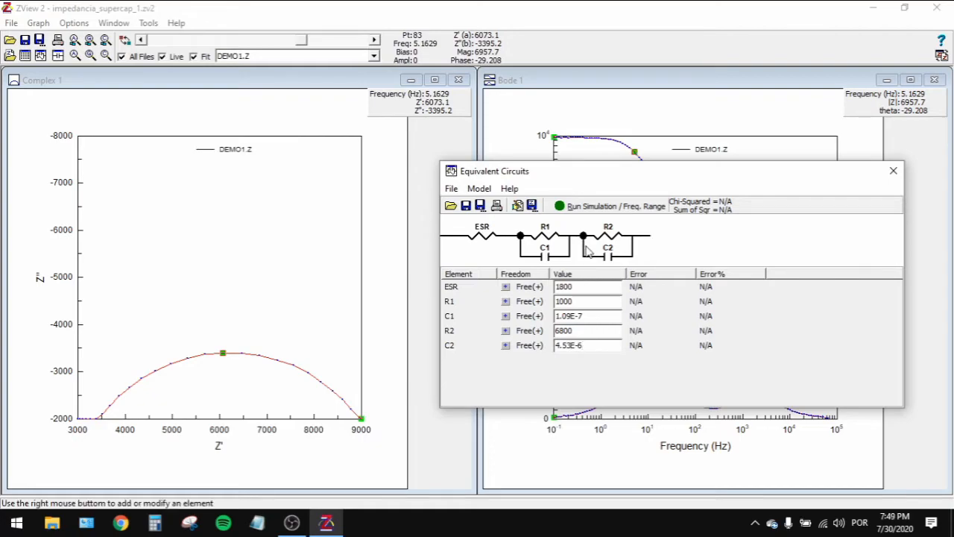
- Set the calculation mode to Fitting with 1000 maximum iterations and 1000 optimization iterations, and run the fit
{"action": "left_click", "coordinate": [519, 207]}
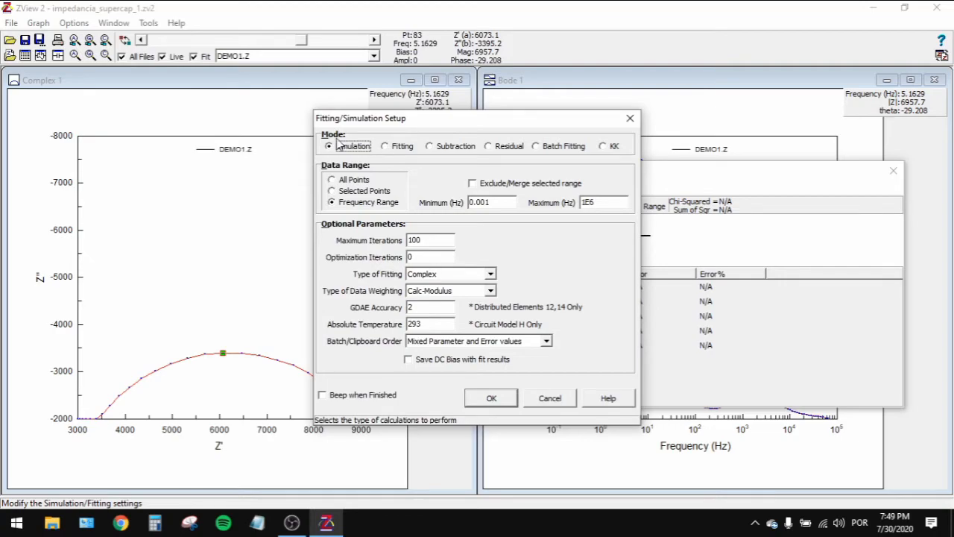
{"action": "left_click", "coordinate": [386, 147]}
{"action": "double_click", "coordinate": [415, 239]}
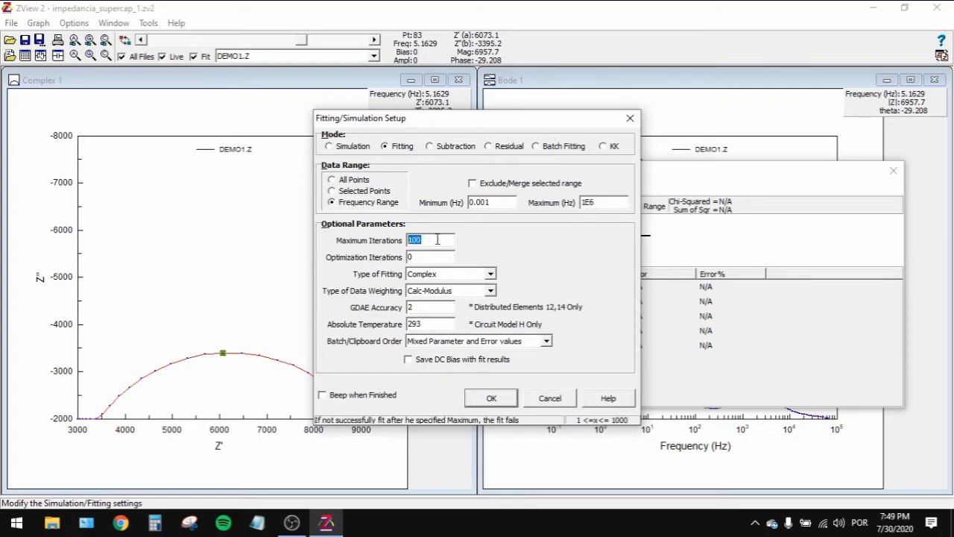
{"action": "type", "text": "1000"}
{"action": "key", "text": "Tab"}
{"action": "type", "text": "10"}
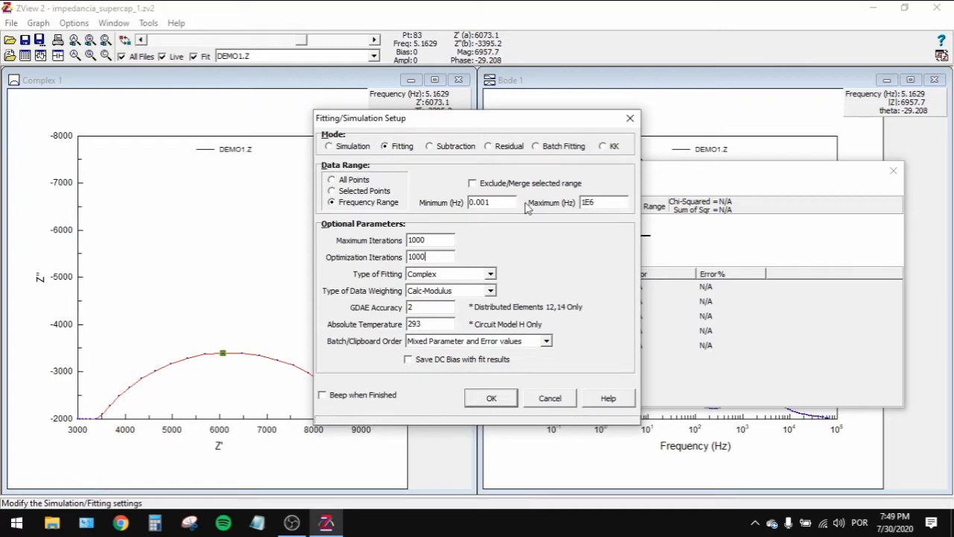
{"action": "left_click", "coordinate": [492, 398]}
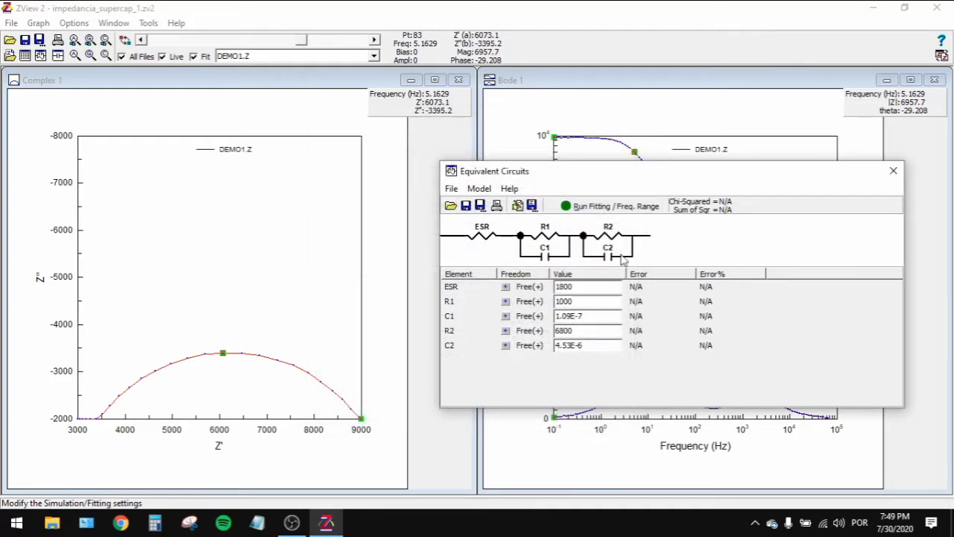
{"action": "left_click", "coordinate": [617, 208]}
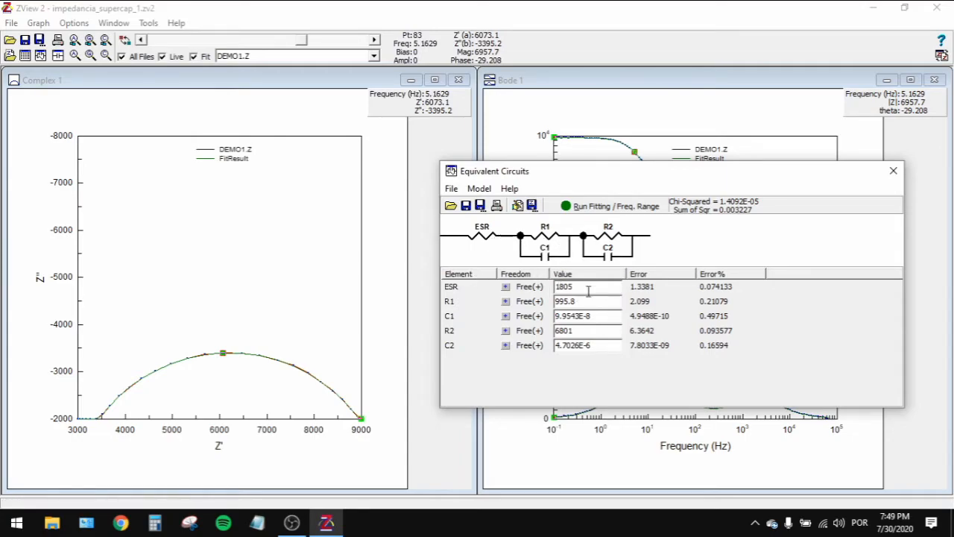
- Compare the FitResult curve with DEMO1.Z at the high-Z' end of the large semicircle in the Complex plot
{"action": "right_click", "coordinate": [229, 325]}
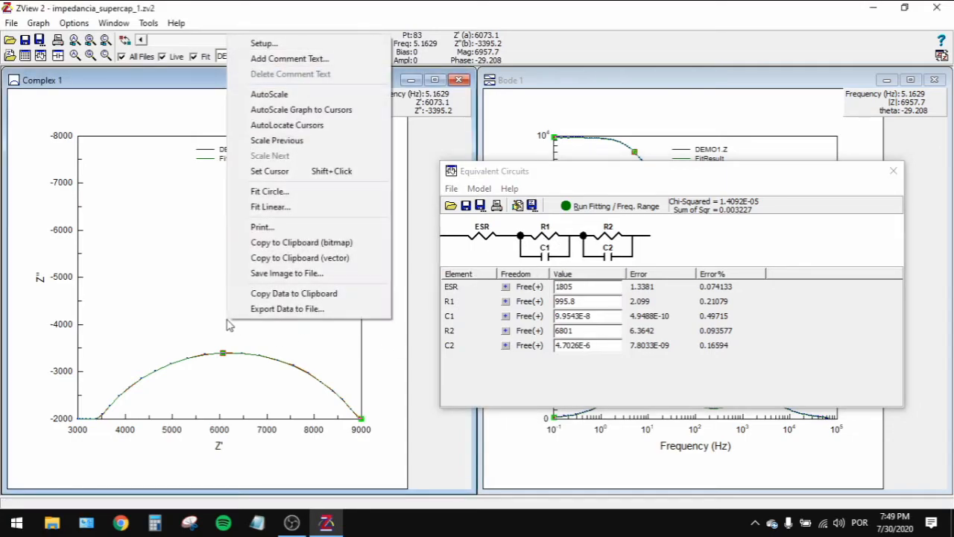
{"action": "left_click", "coordinate": [246, 94]}
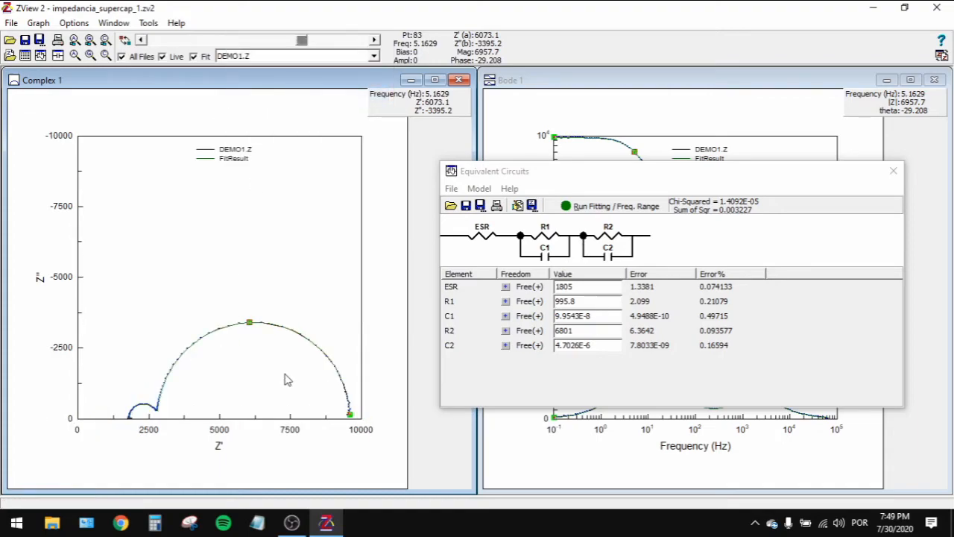
{"action": "left_click_drag", "start_coordinate": [307, 338], "coordinate": [377, 440]}
{"action": "left_click_drag", "start_coordinate": [184, 274], "coordinate": [272, 440]}
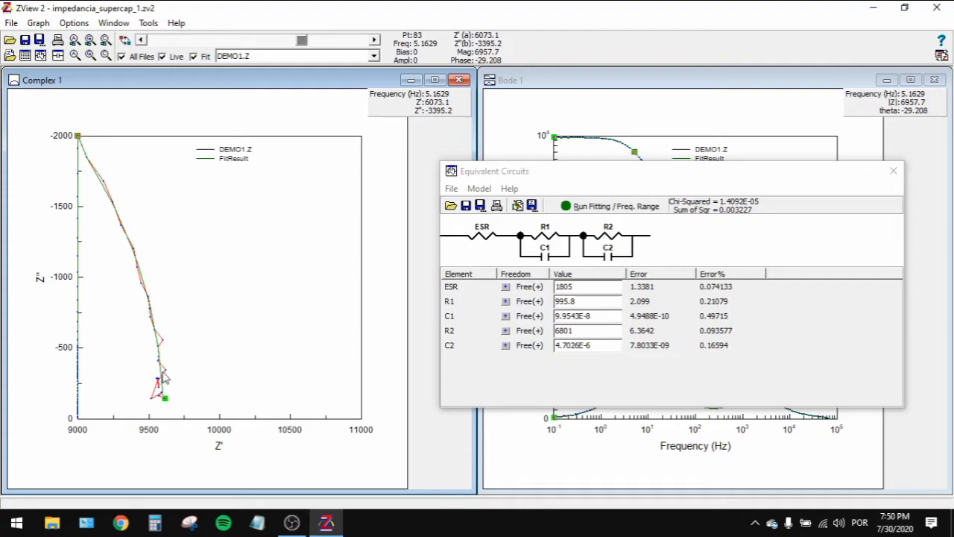
{"action": "left_click_drag", "start_coordinate": [148, 358], "coordinate": [189, 405]}
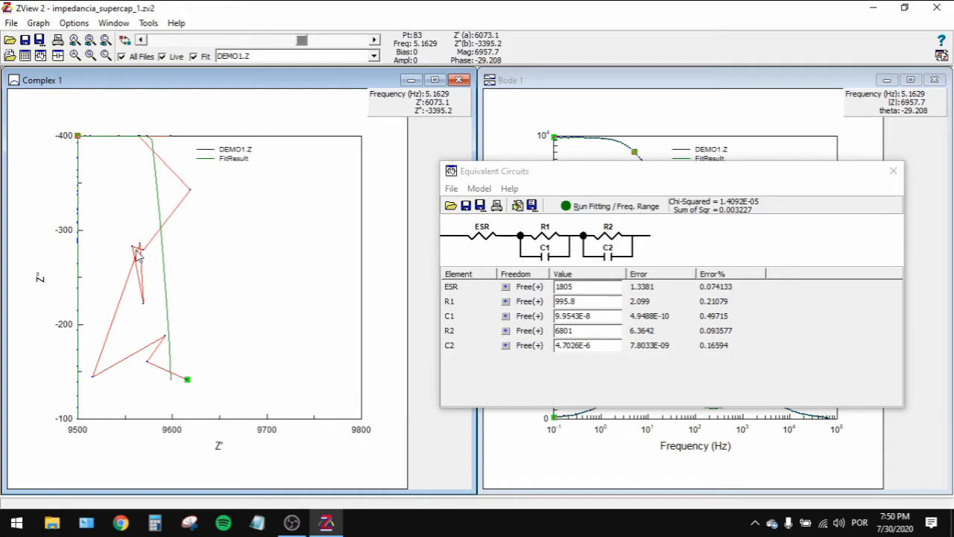
{"action": "right_click", "coordinate": [193, 258]}
{"action": "left_click", "coordinate": [224, 284]}
{"action": "left_click_drag", "start_coordinate": [308, 350], "coordinate": [379, 426]}
{"action": "left_click_drag", "start_coordinate": [179, 293], "coordinate": [283, 440]}
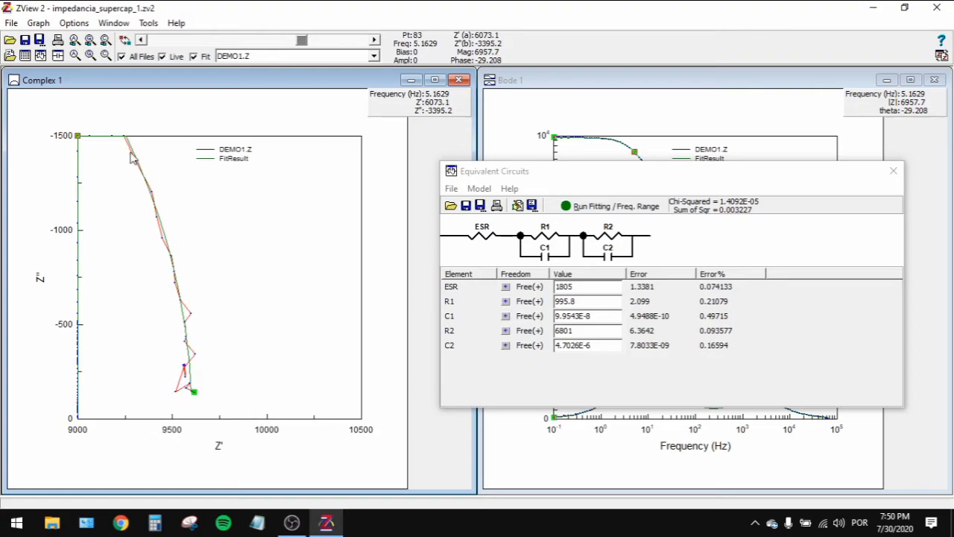
- Compare both curves around the small semicircle and review the fitted element values and their errors
{"action": "key", "text": "Left"}
{"action": "scroll", "coordinate": [187, 306], "scroll_direction": "up", "scroll_amount": 3}
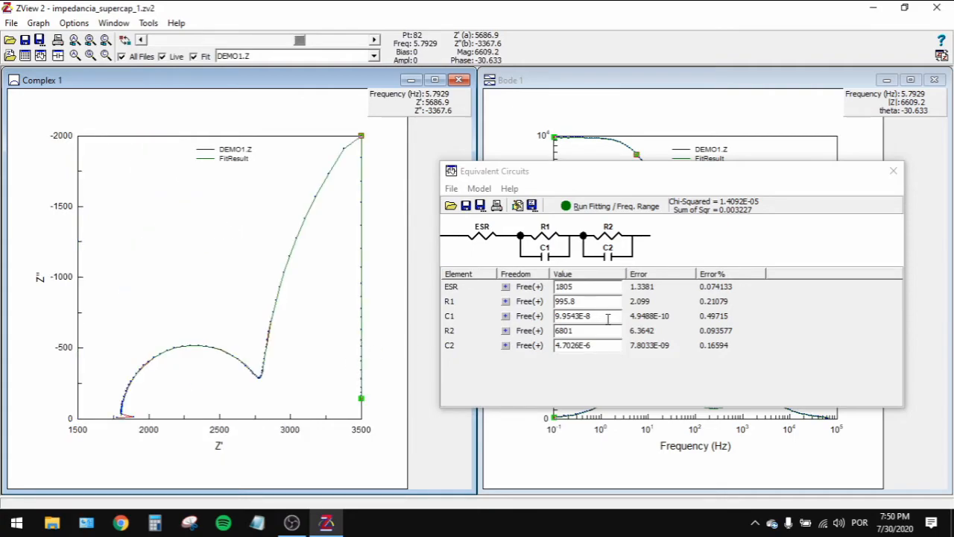
{"action": "left_click", "coordinate": [591, 288]}
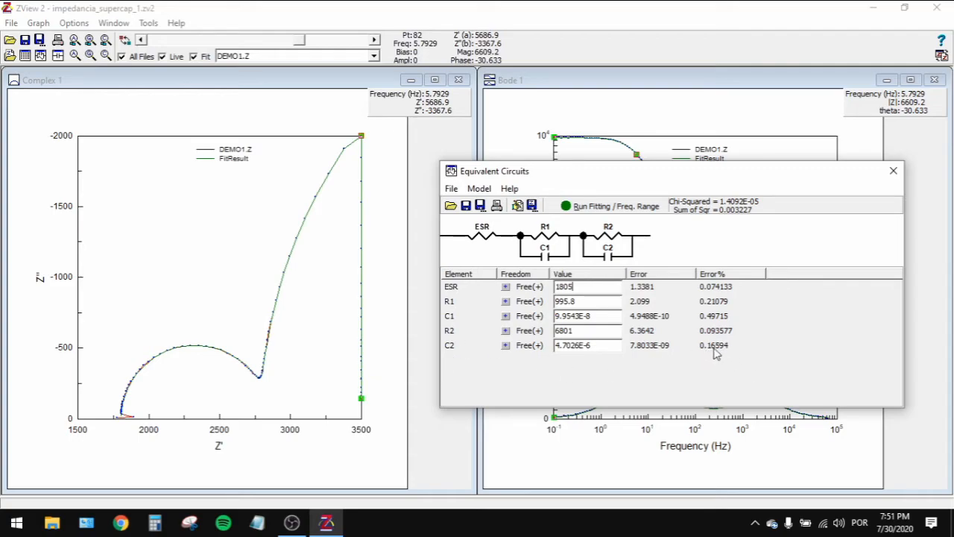
- Compare both curves at the large semicircle's peak and autoscale the Complex plot back to the full spectrum
{"action": "right_click", "coordinate": [207, 251]}
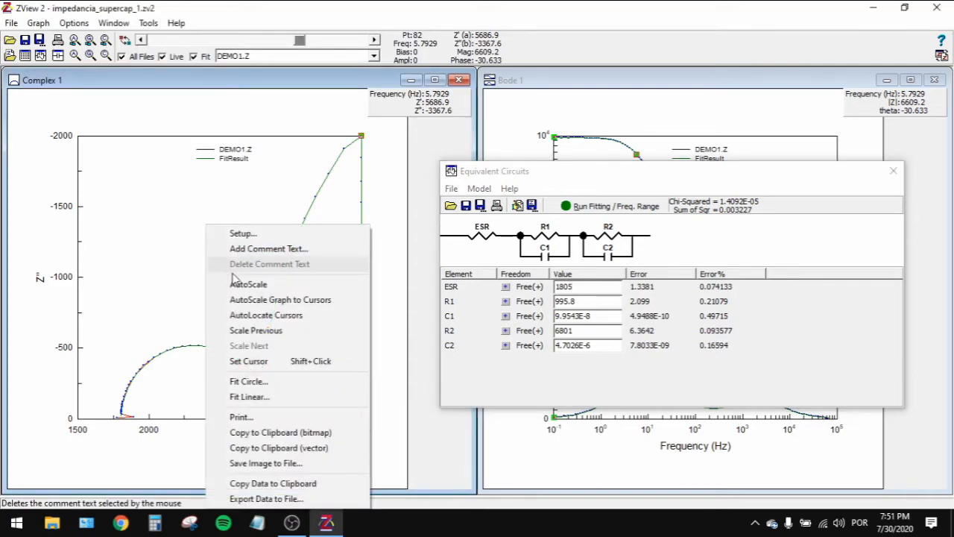
{"action": "left_click", "coordinate": [237, 279]}
{"action": "left_click_drag", "start_coordinate": [208, 276], "coordinate": [256, 314]}
{"action": "right_click", "coordinate": [187, 326]}
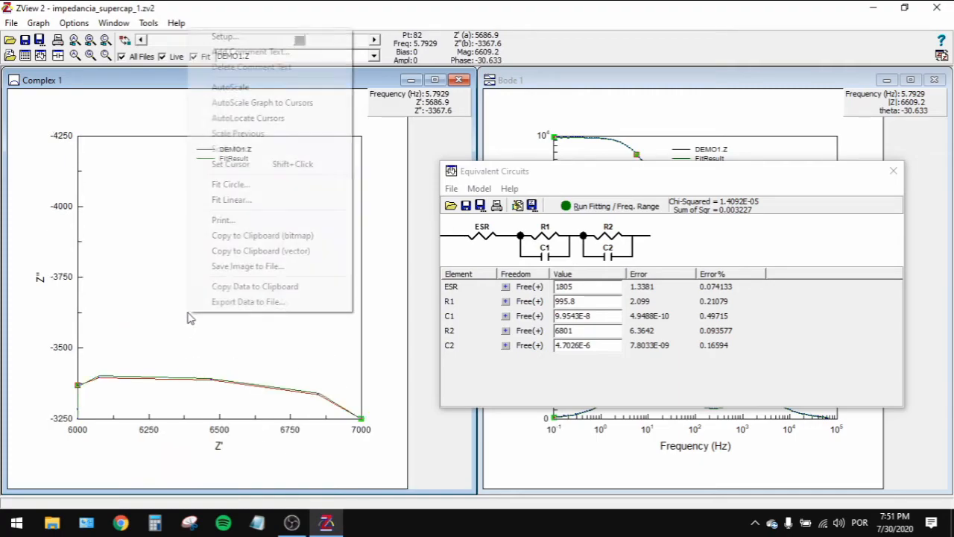
{"action": "left_click", "coordinate": [224, 58]}
- Open the help tutors and look through the Equivalent Circuits overview and the topic on modifying the model
{"action": "left_click", "coordinate": [176, 23]}
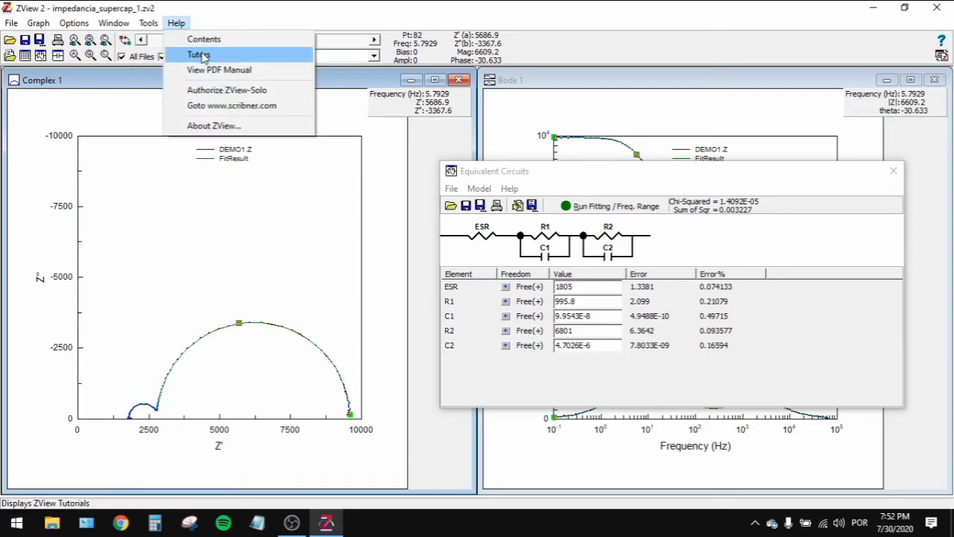
{"action": "left_click", "coordinate": [199, 56]}
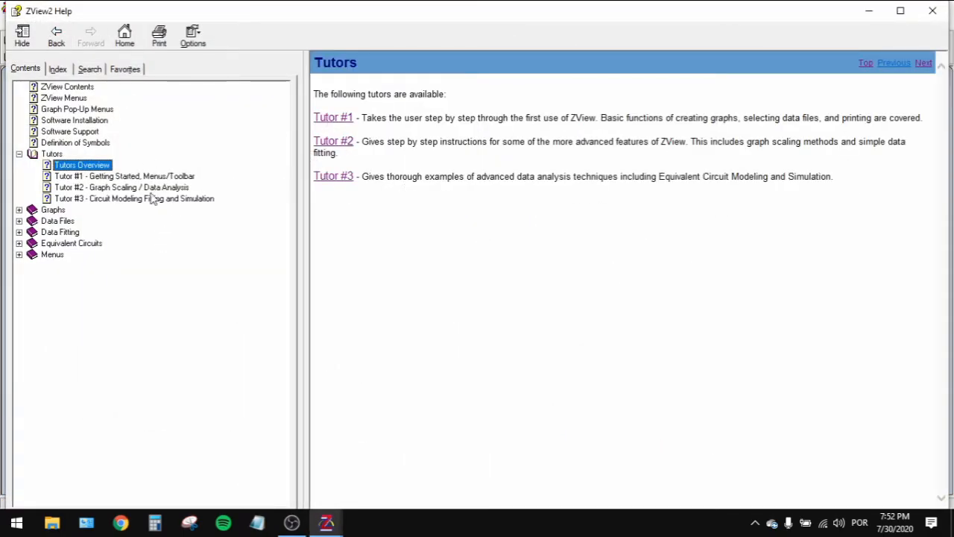
{"action": "left_click", "coordinate": [29, 244]}
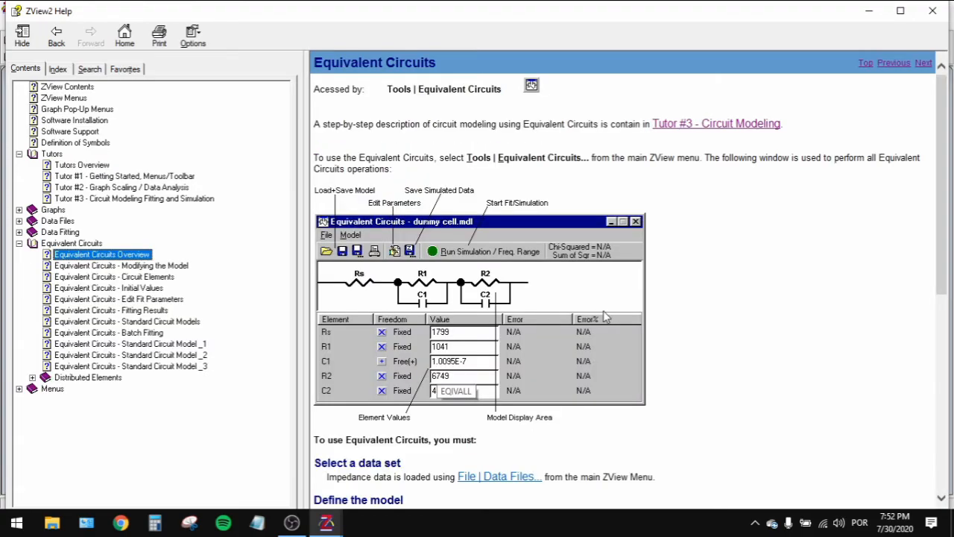
{"action": "scroll", "coordinate": [493, 317], "scroll_direction": "down", "scroll_amount": 10}
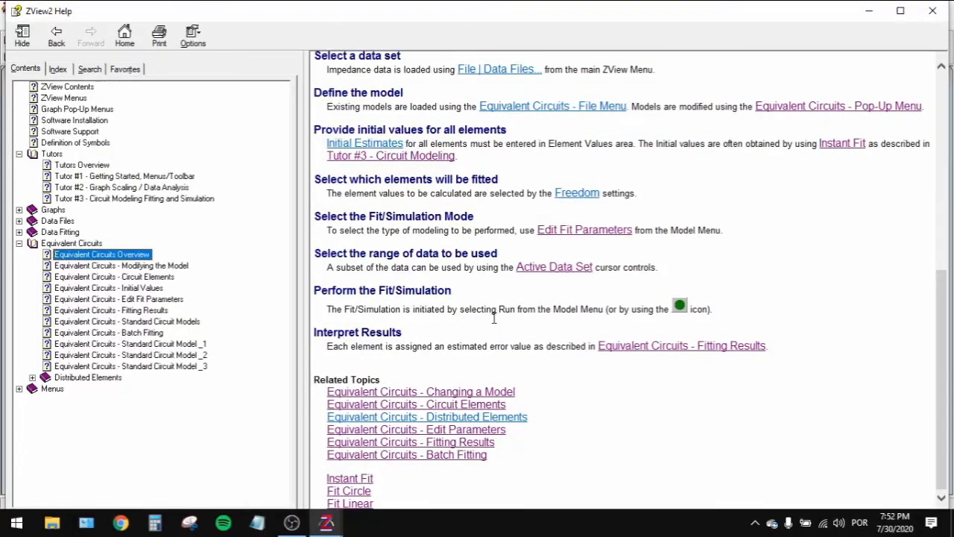
{"action": "scroll", "coordinate": [493, 318], "scroll_direction": "up", "scroll_amount": 5}
{"action": "left_click", "coordinate": [159, 268]}
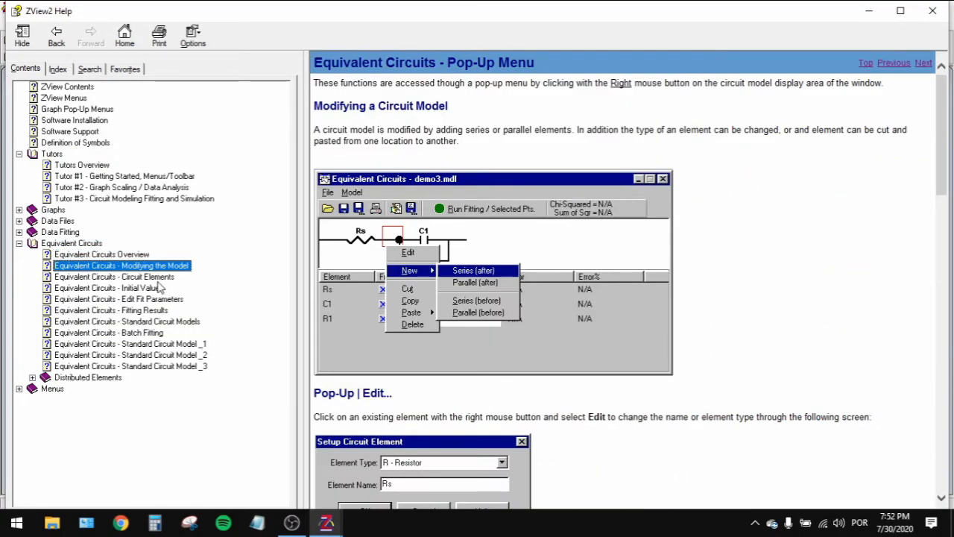
- Read the Circuit Elements help topic from the resistor through the open-circuit Warburg element, and close the help
{"action": "left_click", "coordinate": [159, 277]}
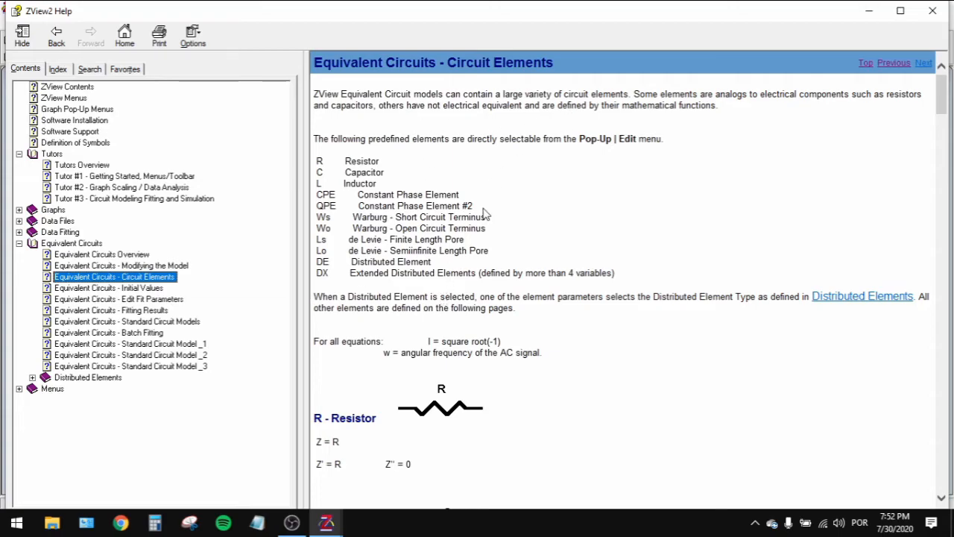
{"action": "scroll", "coordinate": [471, 404], "scroll_direction": "down", "scroll_amount": 3}
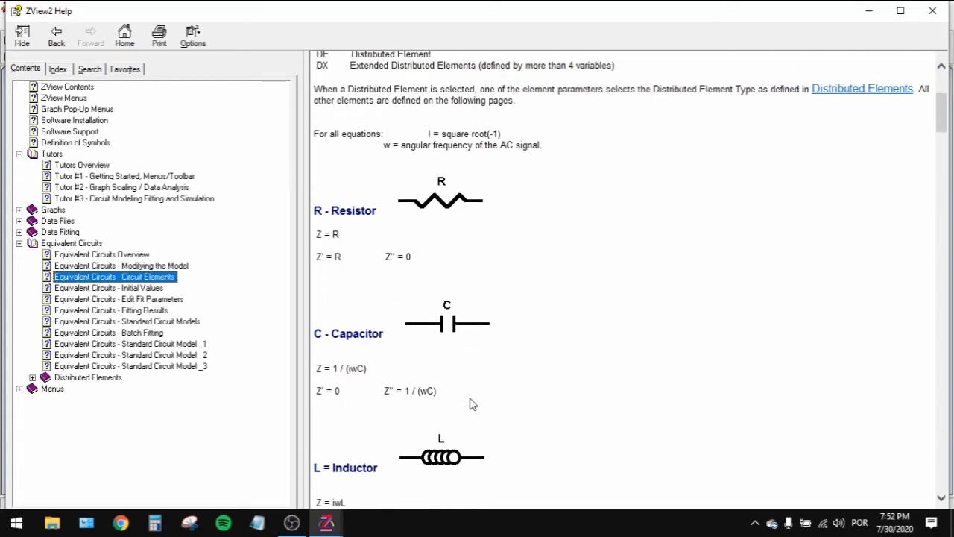
{"action": "scroll", "coordinate": [474, 395], "scroll_direction": "up", "scroll_amount": 3}
{"action": "scroll", "coordinate": [410, 335], "scroll_direction": "down", "scroll_amount": 5}
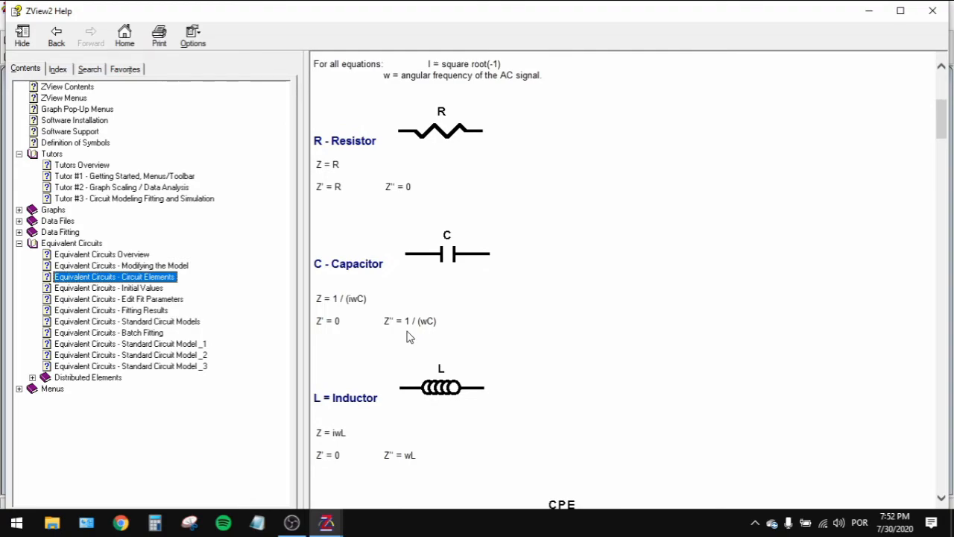
{"action": "scroll", "coordinate": [448, 298], "scroll_direction": "down", "scroll_amount": 5}
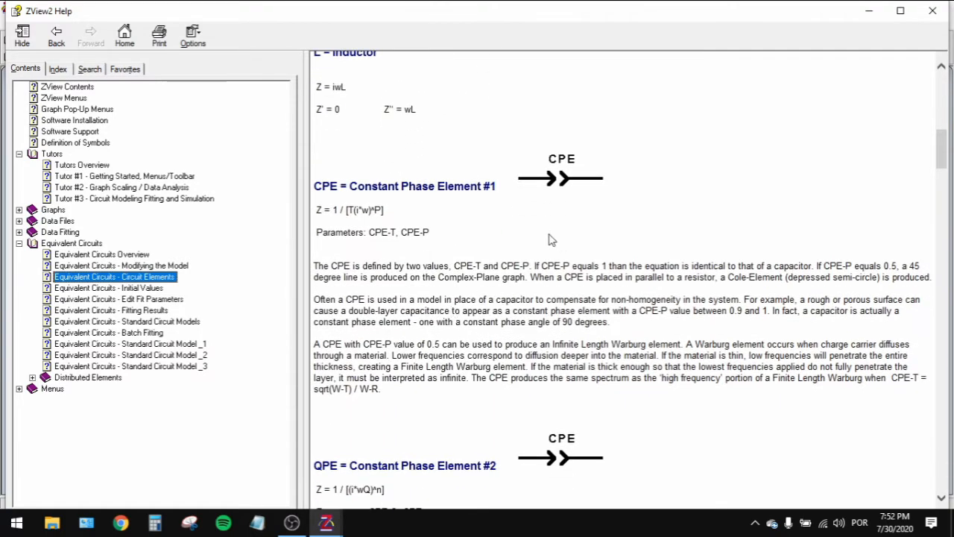
{"action": "scroll", "coordinate": [539, 343], "scroll_direction": "down", "scroll_amount": 6}
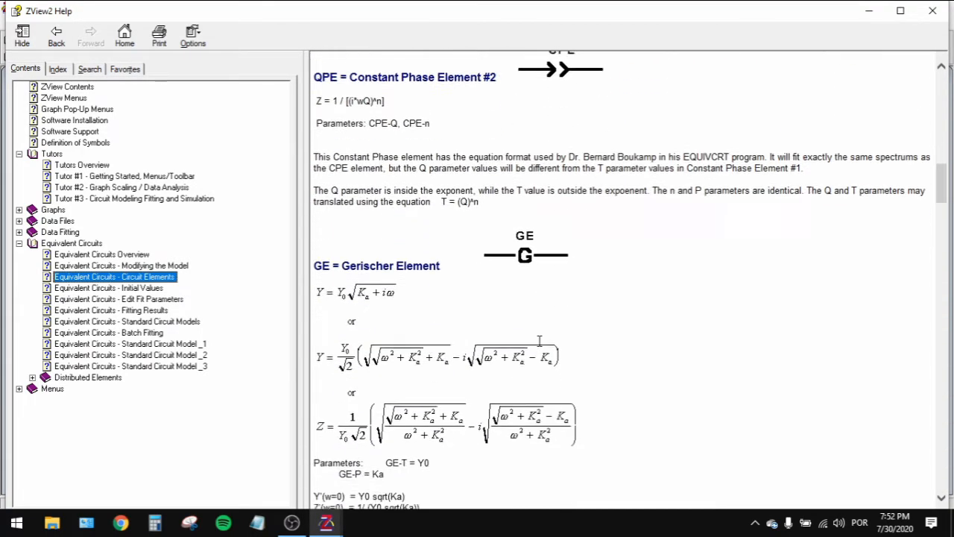
{"action": "scroll", "coordinate": [539, 343], "scroll_direction": "up", "scroll_amount": 4}
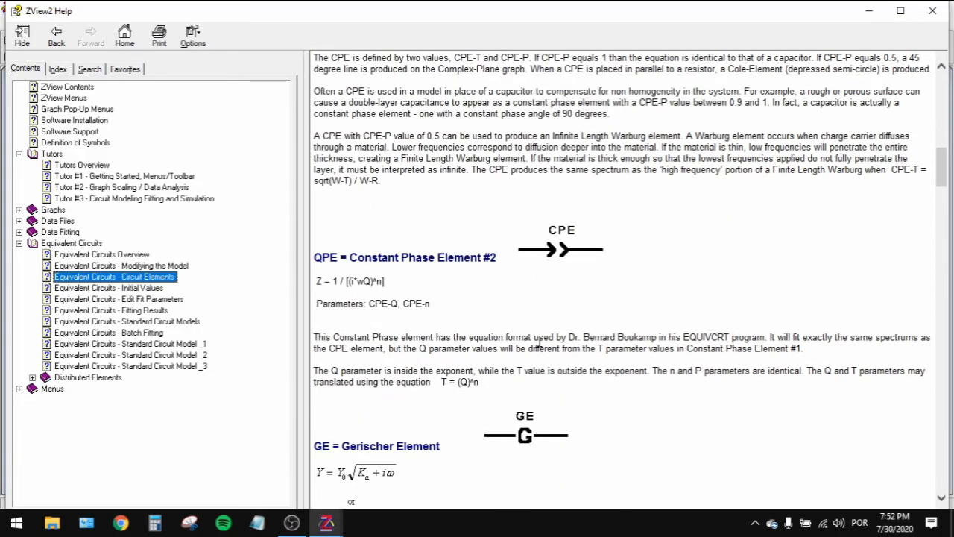
{"action": "scroll", "coordinate": [539, 342], "scroll_direction": "down", "scroll_amount": 6}
{"action": "scroll", "coordinate": [474, 348], "scroll_direction": "down", "scroll_amount": 10}
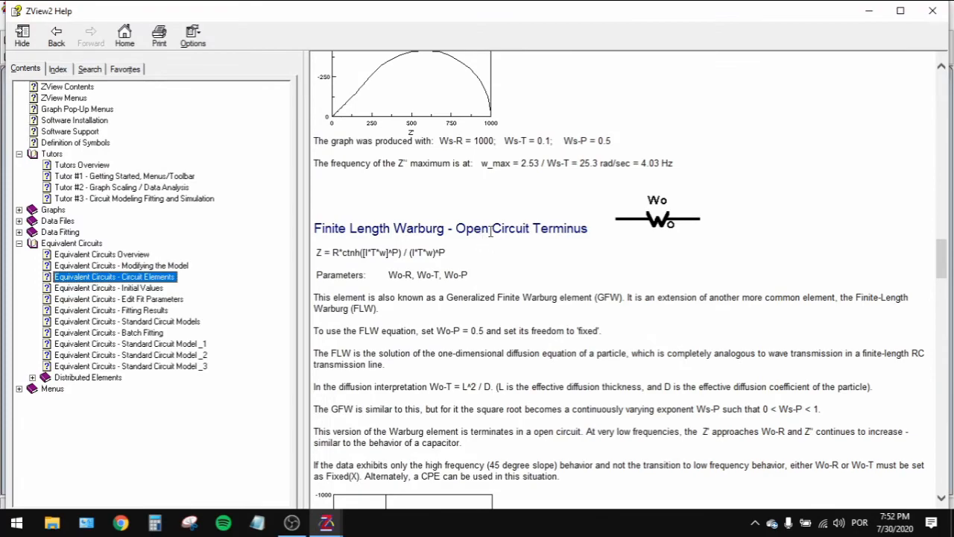
{"action": "scroll", "coordinate": [486, 341], "scroll_direction": "down", "scroll_amount": 4}
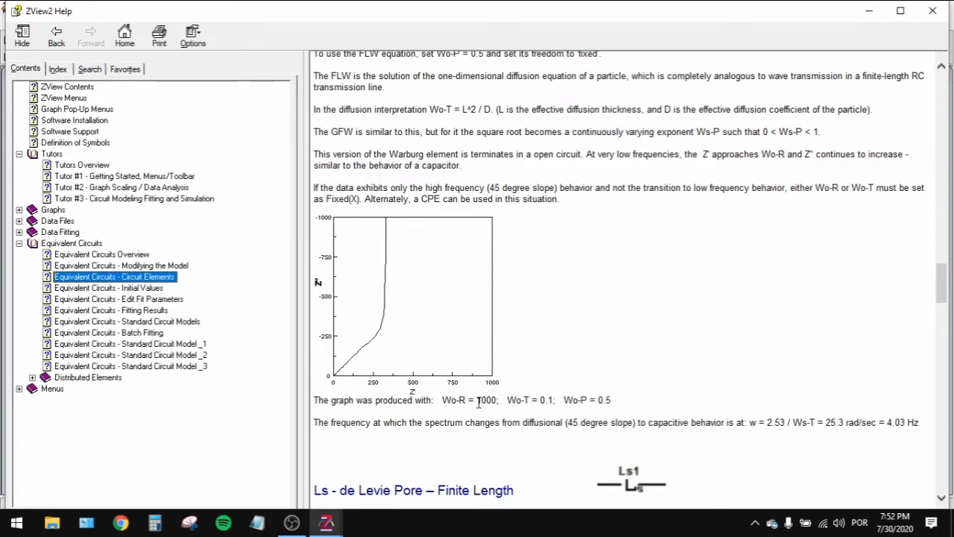
{"action": "left_click", "coordinate": [933, 10]}
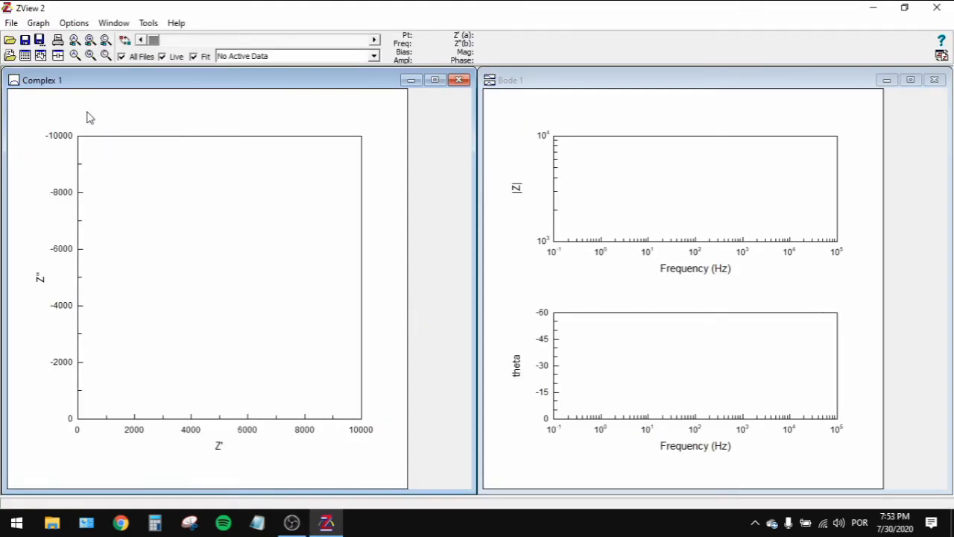
- Start a new equivalent circuit model with two resistors, R1 and R2, connected in series
{"action": "left_click", "coordinate": [41, 58]}
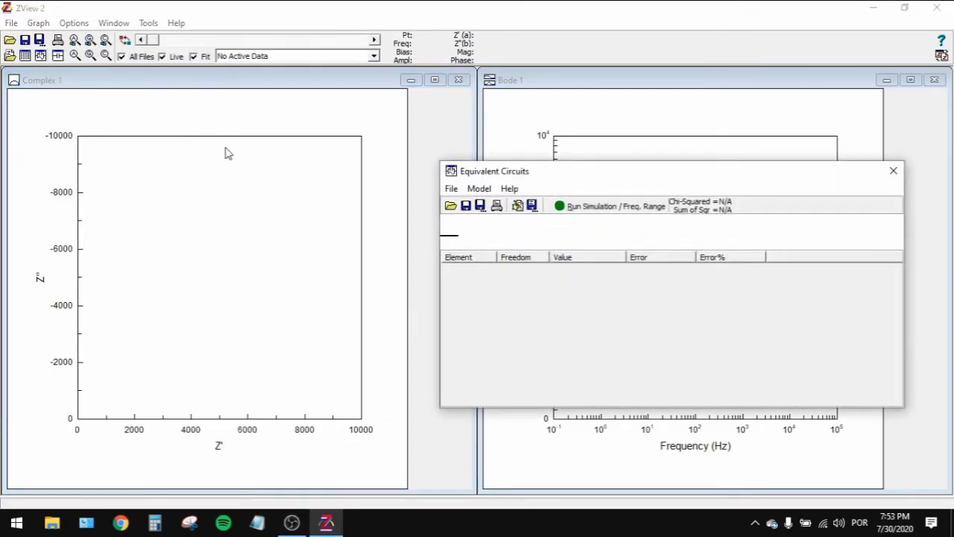
{"action": "right_click", "coordinate": [490, 235]}
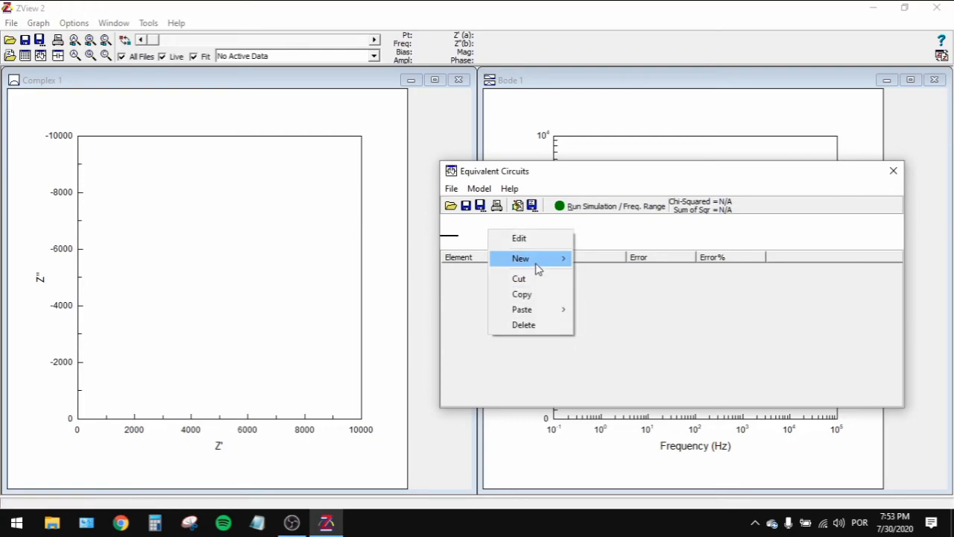
{"action": "left_click", "coordinate": [610, 265]}
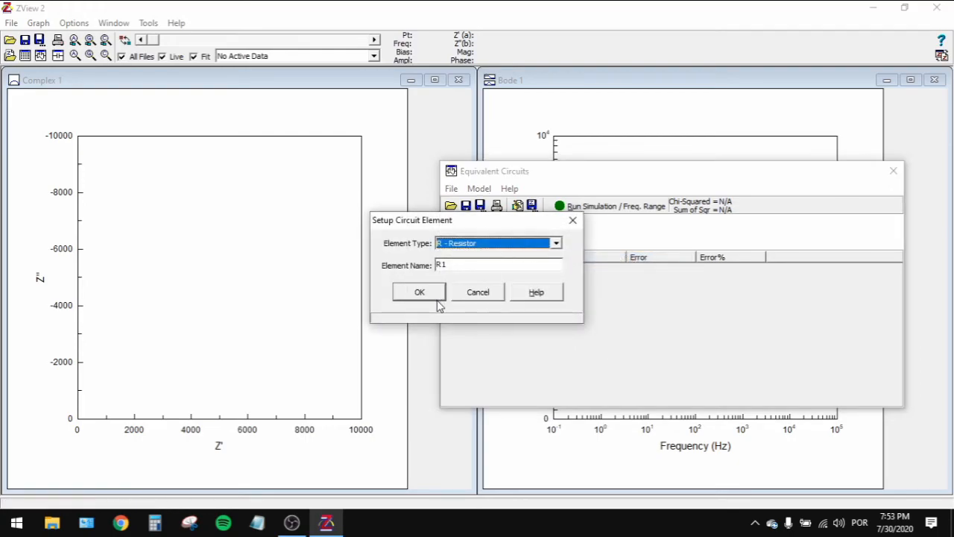
{"action": "left_click", "coordinate": [438, 298]}
{"action": "right_click", "coordinate": [494, 241]}
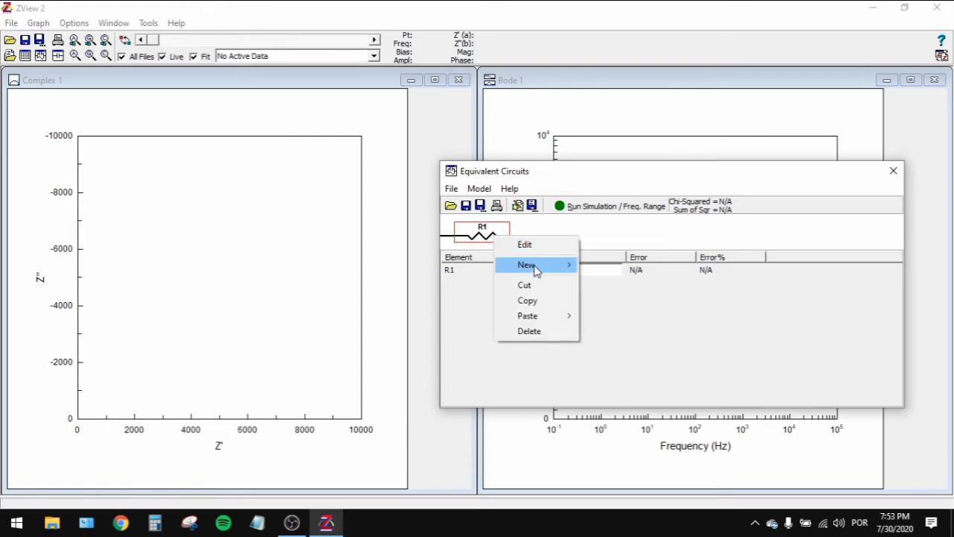
{"action": "mouse_move", "coordinate": [535, 267]}
{"action": "left_click", "coordinate": [600, 270]}
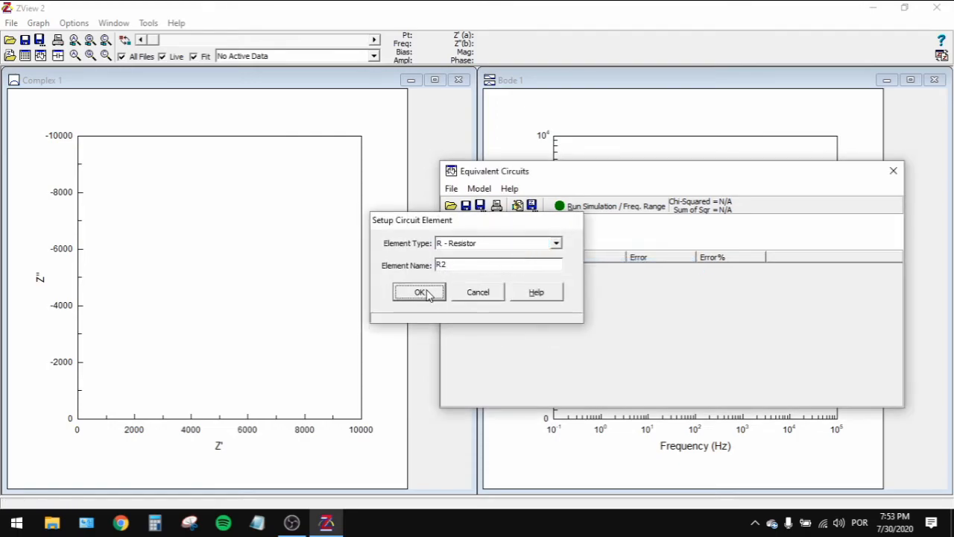
{"action": "left_click", "coordinate": [421, 293]}
- Add a capacitor named C1 in parallel with resistor R2
{"action": "right_click", "coordinate": [540, 237]}
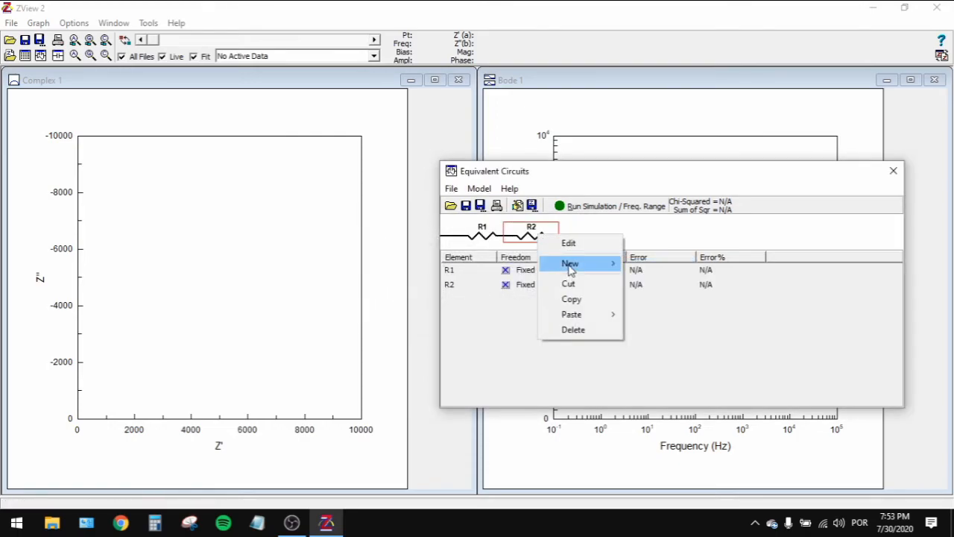
{"action": "mouse_move", "coordinate": [571, 264]}
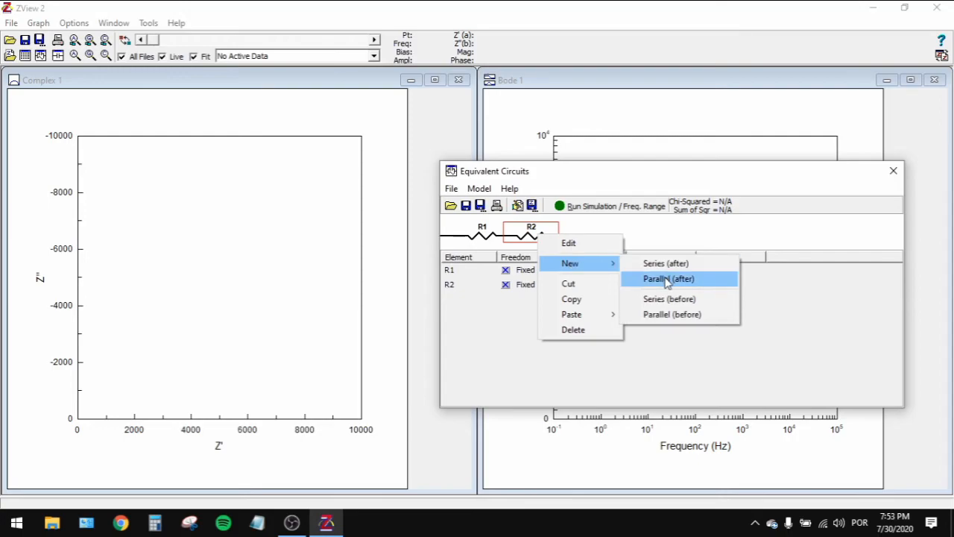
{"action": "left_click", "coordinate": [668, 280]}
{"action": "left_click", "coordinate": [555, 243]}
{"action": "left_click", "coordinate": [458, 255]}
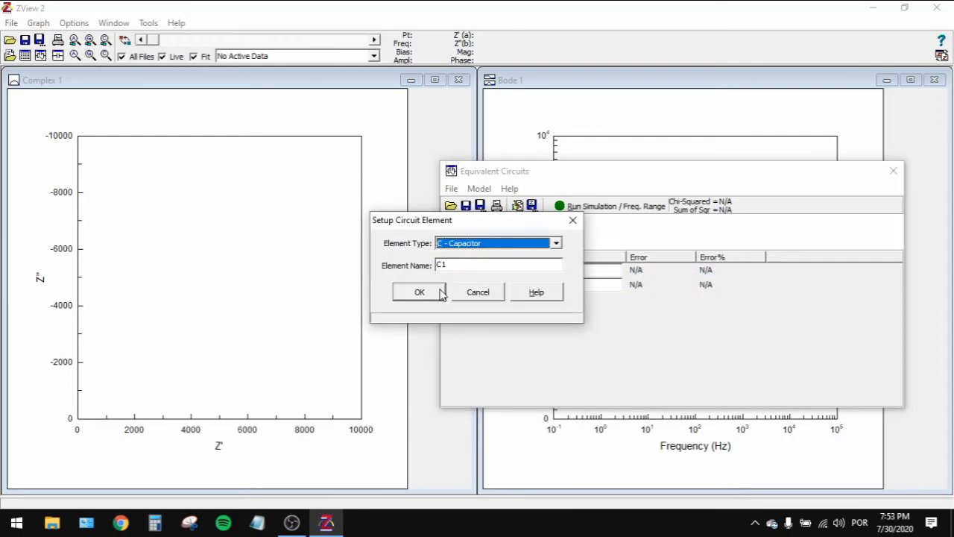
{"action": "left_click", "coordinate": [440, 293]}
- Cycle R1's freedom setting through Free(+) and the other options back to Fixed
{"action": "left_click", "coordinate": [506, 288]}
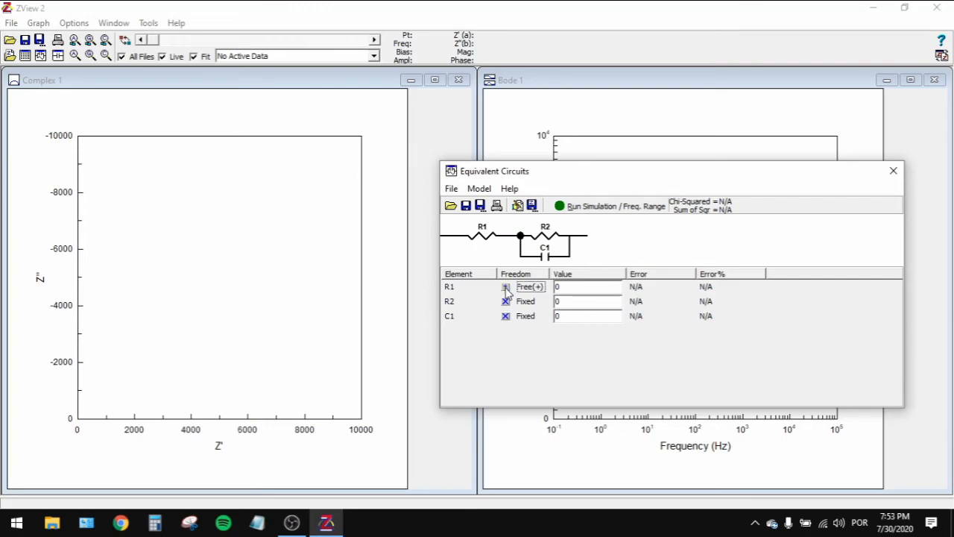
{"action": "left_click", "coordinate": [506, 288]}
{"action": "left_click", "coordinate": [506, 288]}
- Set the values of R1, R2 and C1 to 1 each
{"action": "left_click", "coordinate": [558, 287]}
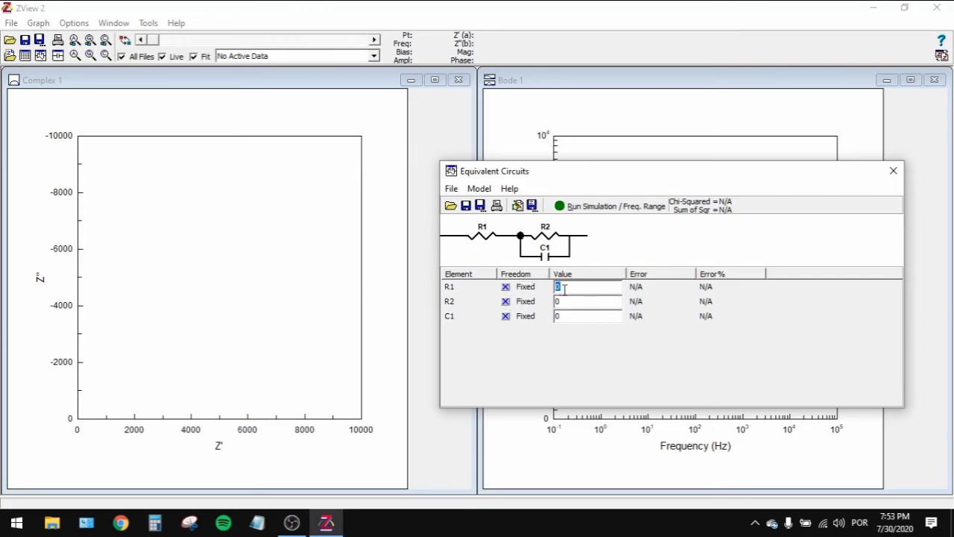
{"action": "left_click", "coordinate": [565, 301]}
{"action": "type", "text": "1"}
{"action": "left_click", "coordinate": [555, 316]}
- Review the fitting/simulation setup and accept Simulation mode with a frequency range from 0.001 to 1E6 Hz
{"action": "left_click", "coordinate": [522, 211]}
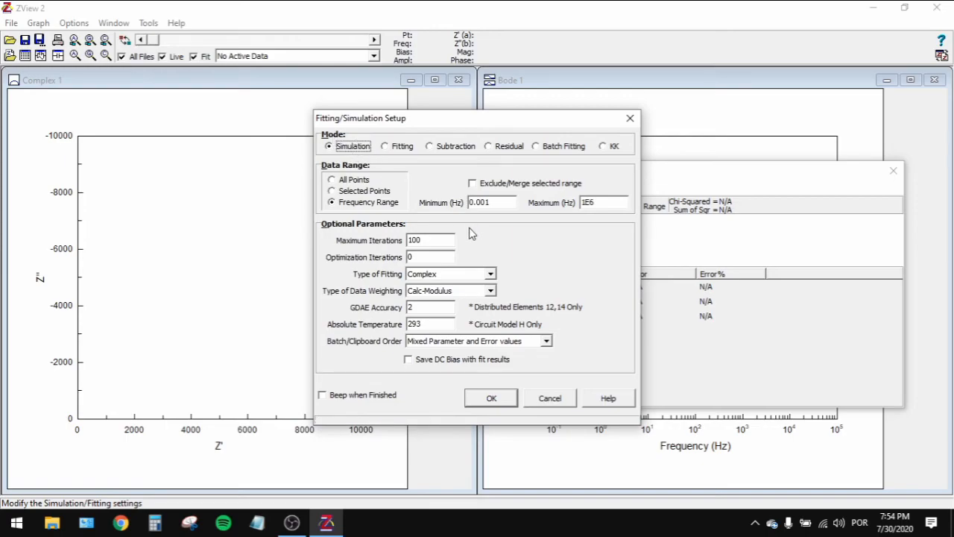
{"action": "left_click_drag", "start_coordinate": [562, 124], "coordinate": [326, 139]}
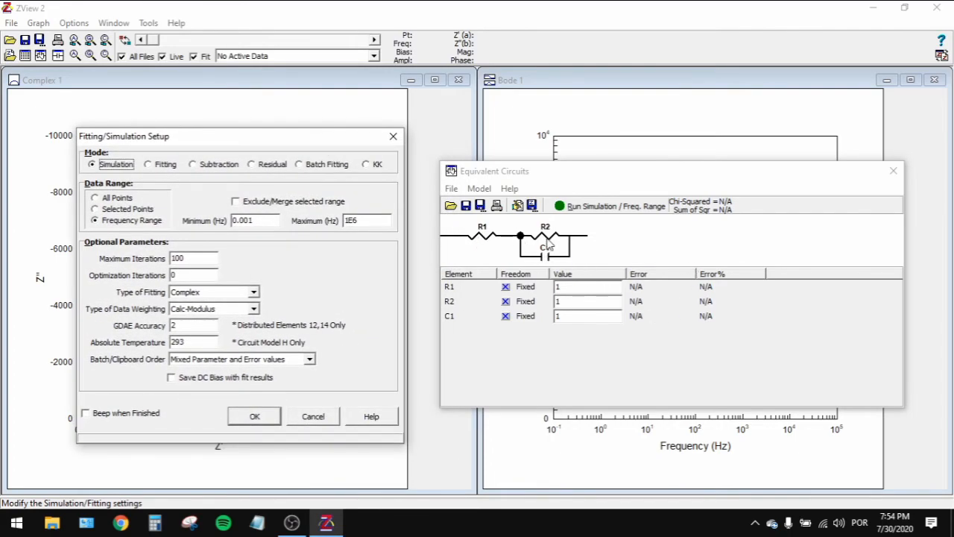
{"action": "double_click", "coordinate": [246, 220]}
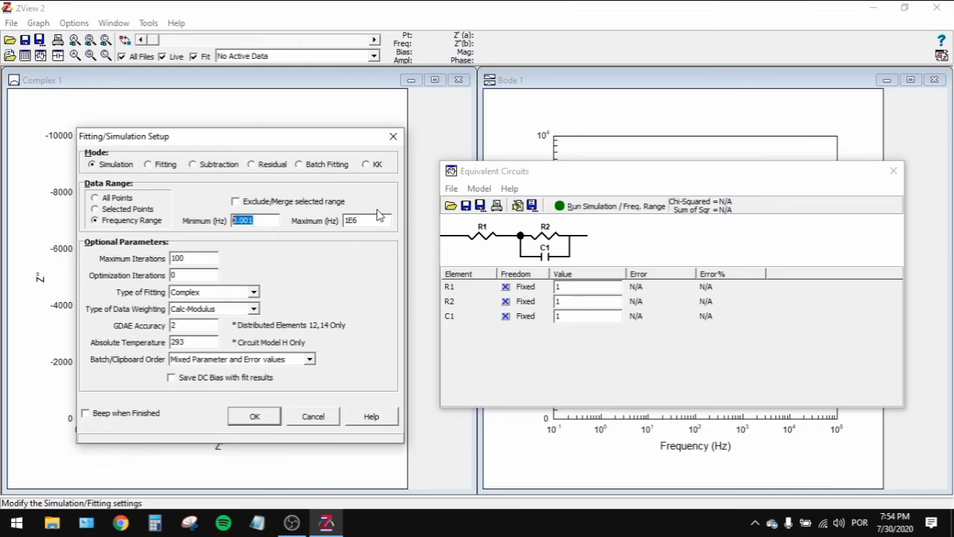
{"action": "left_click", "coordinate": [252, 415]}
- Run the simulation of the circuit and autoscale the Complex plot to the simulated curve
{"action": "left_click", "coordinate": [593, 208]}
{"action": "right_click", "coordinate": [90, 342]}
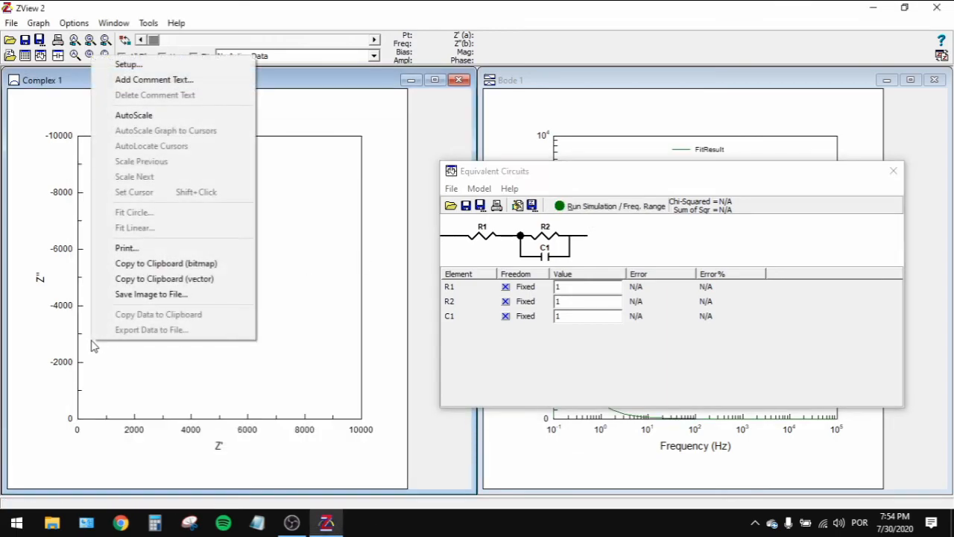
{"action": "left_click", "coordinate": [150, 117]}
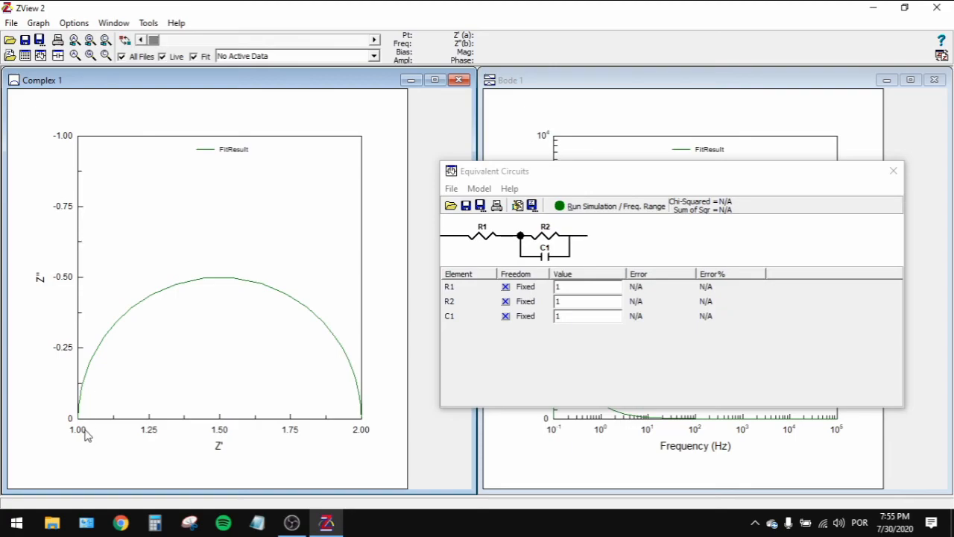